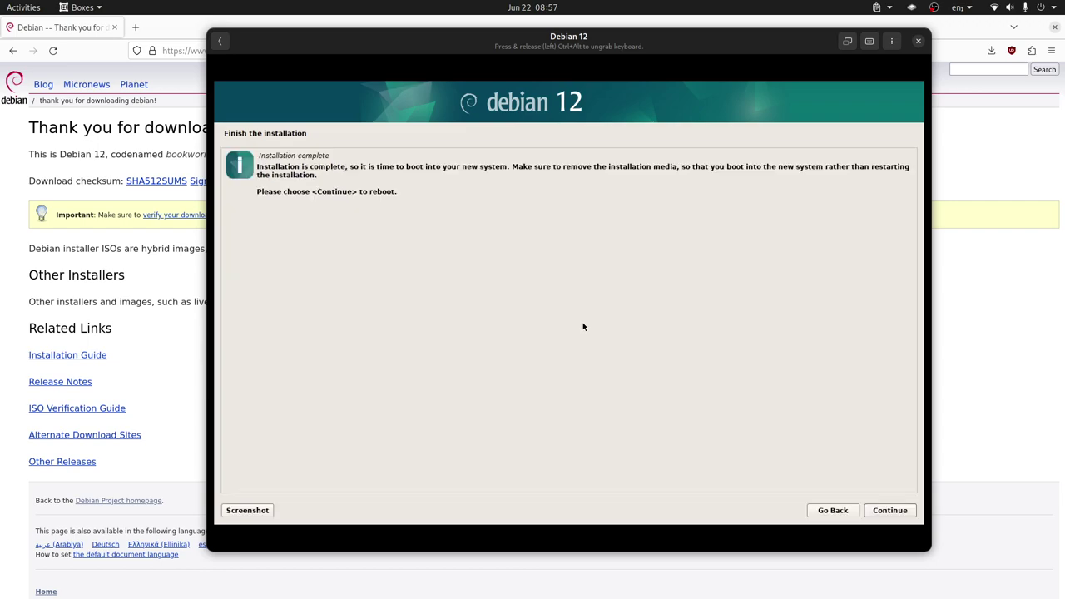
Step: Finish the installation, reboot, and reopen the Debian 12 VM with keyboard and mouse captured
{"action": "left_click", "coordinate": [890, 510]}
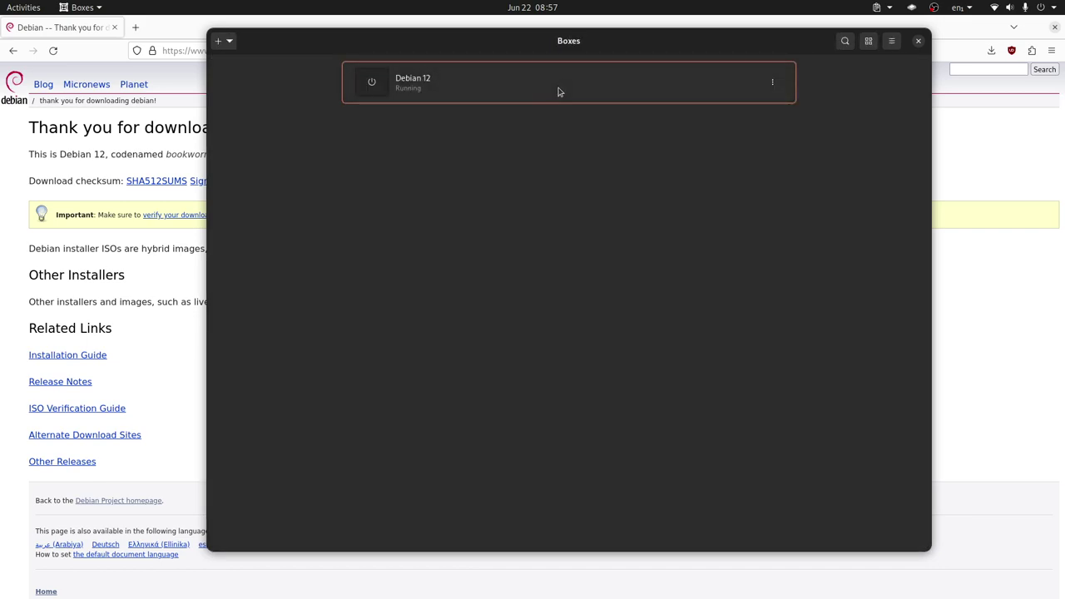
{"action": "left_click", "coordinate": [558, 91]}
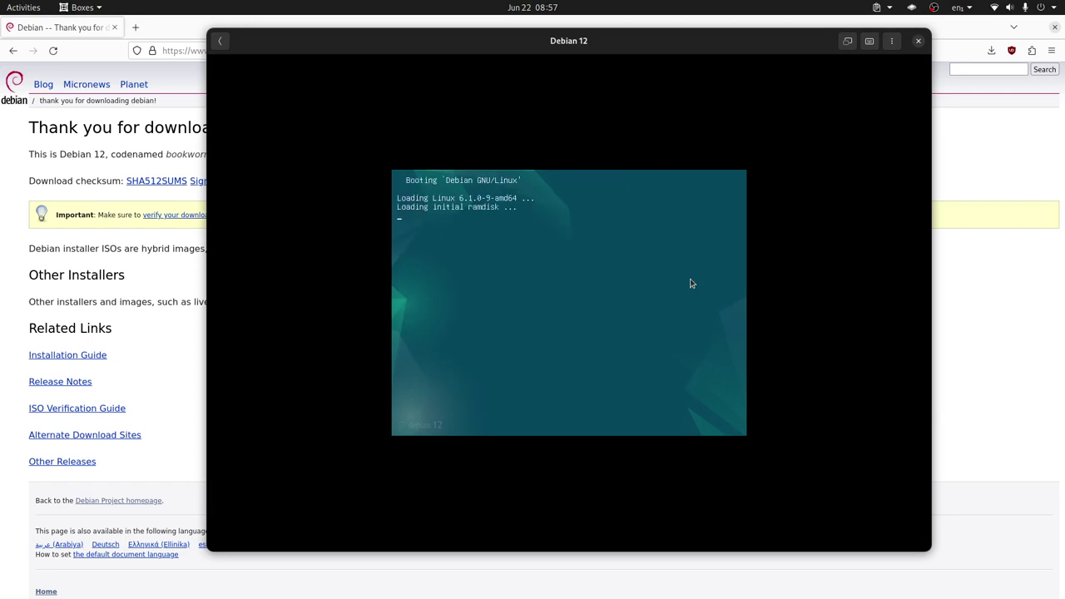
{"action": "left_click", "coordinate": [690, 283]}
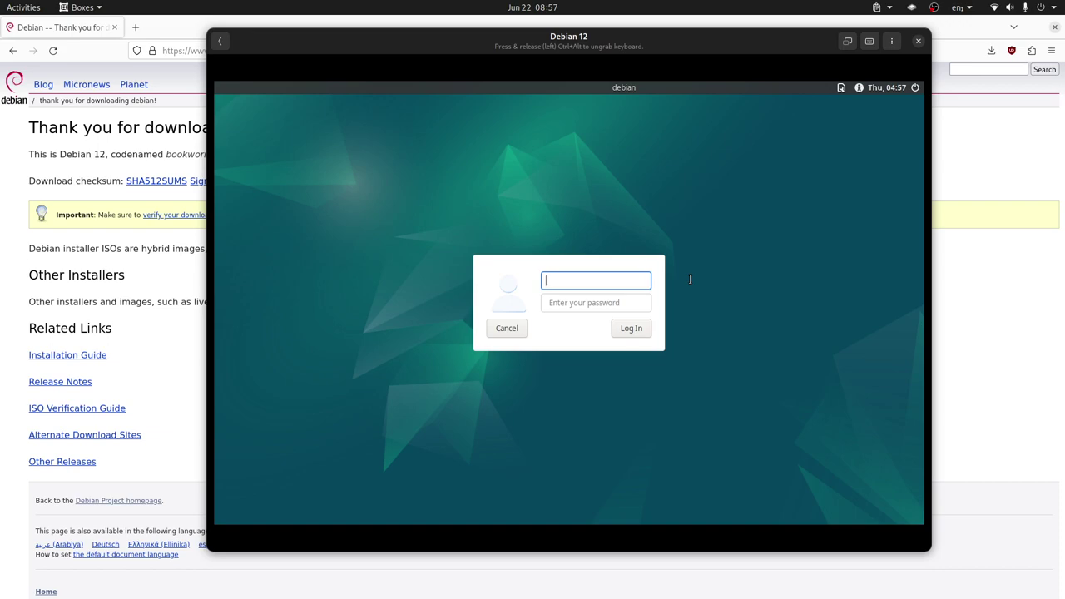
Step: Log in to the Cinnamon desktop with the account's username and password
{"action": "type", "text": "librebyte"}
{"action": "key", "text": "Tab"}
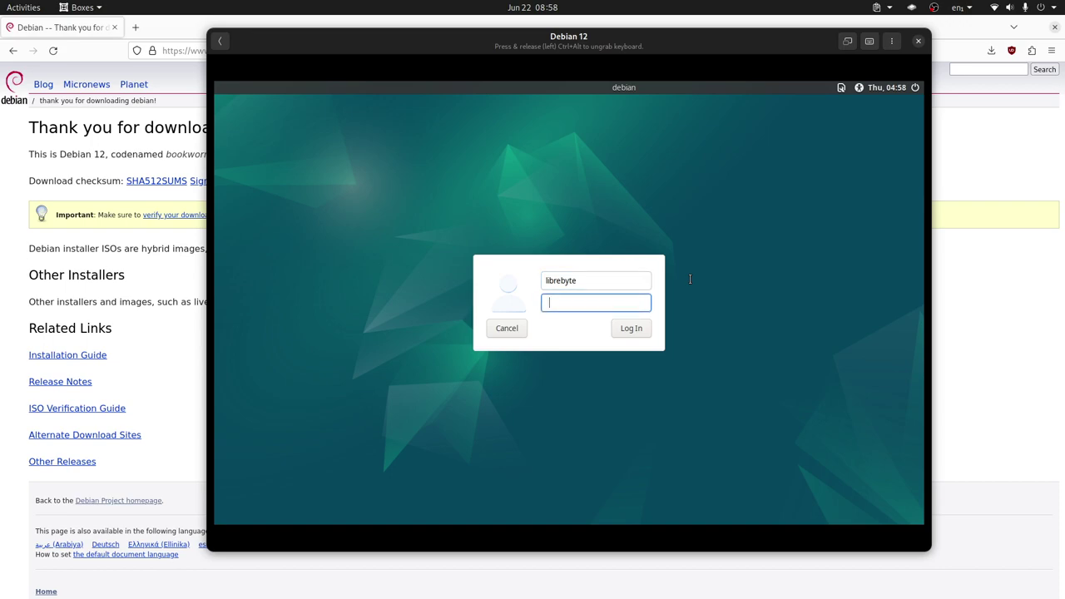
{"action": "type", "text": "12"}
{"action": "key", "text": "Return"}
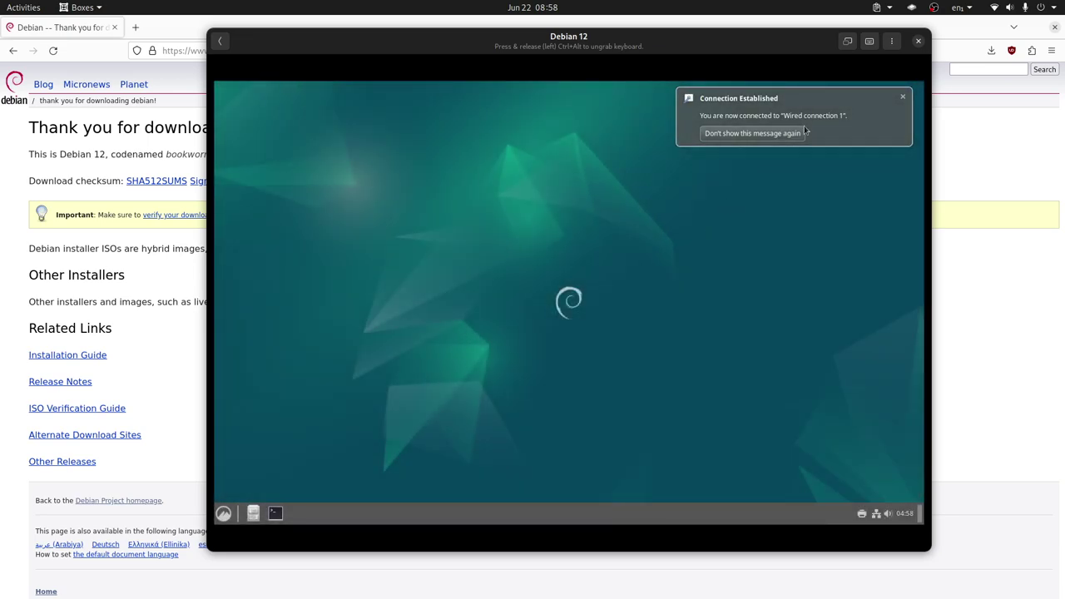
Step: Dismiss the network connection notification and glance at the application menu
{"action": "left_click", "coordinate": [903, 97]}
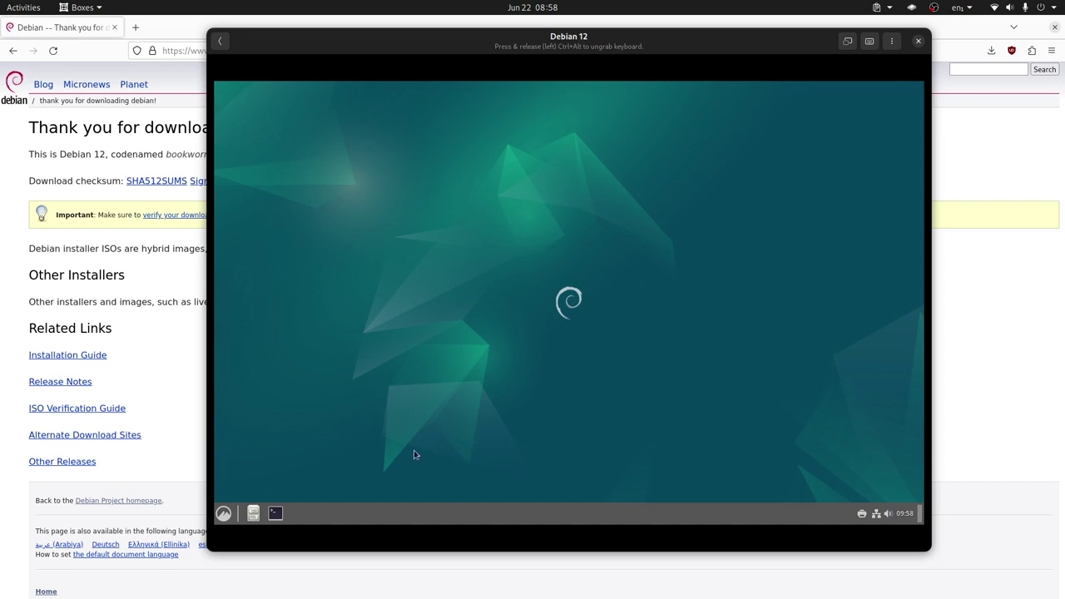
{"action": "left_click", "coordinate": [223, 513]}
{"action": "mouse_move", "coordinate": [341, 392]}
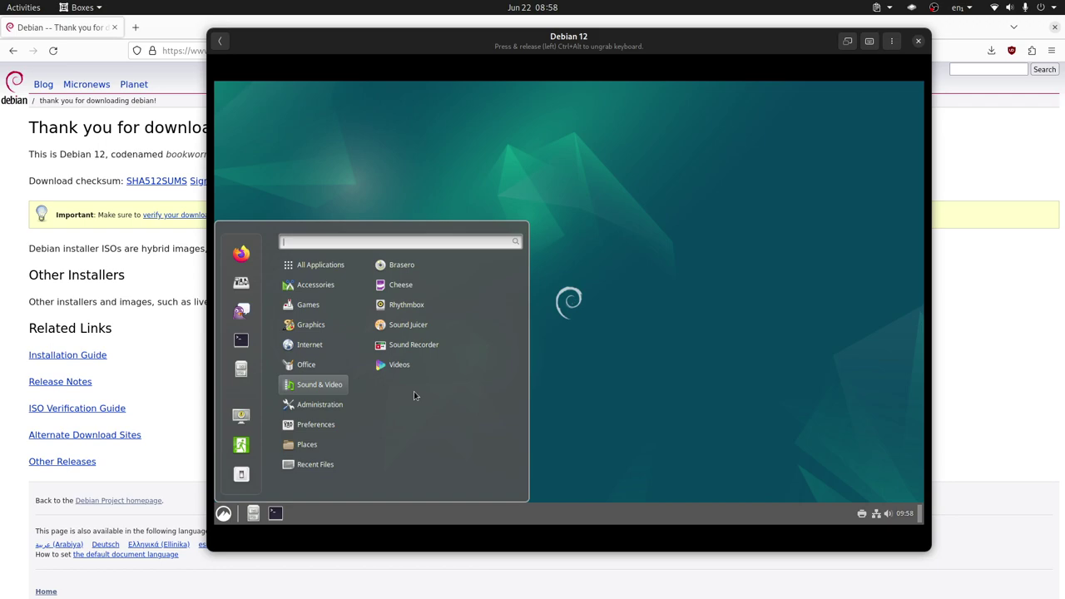
{"action": "left_click", "coordinate": [703, 408]}
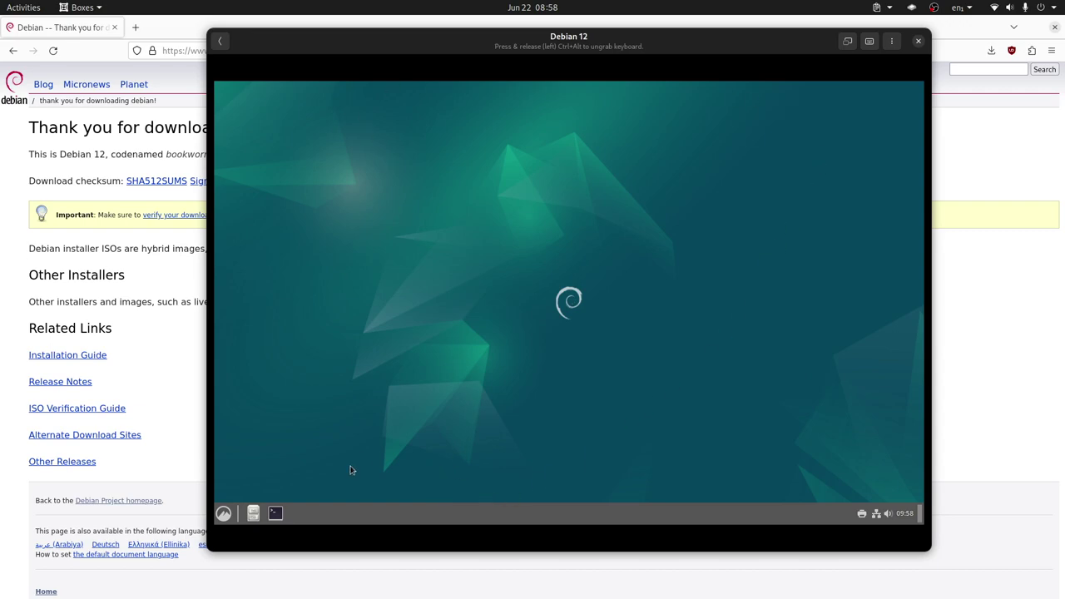
Step: Reopen the application menu, then view today's date in the panel calendar
{"action": "left_click", "coordinate": [223, 514]}
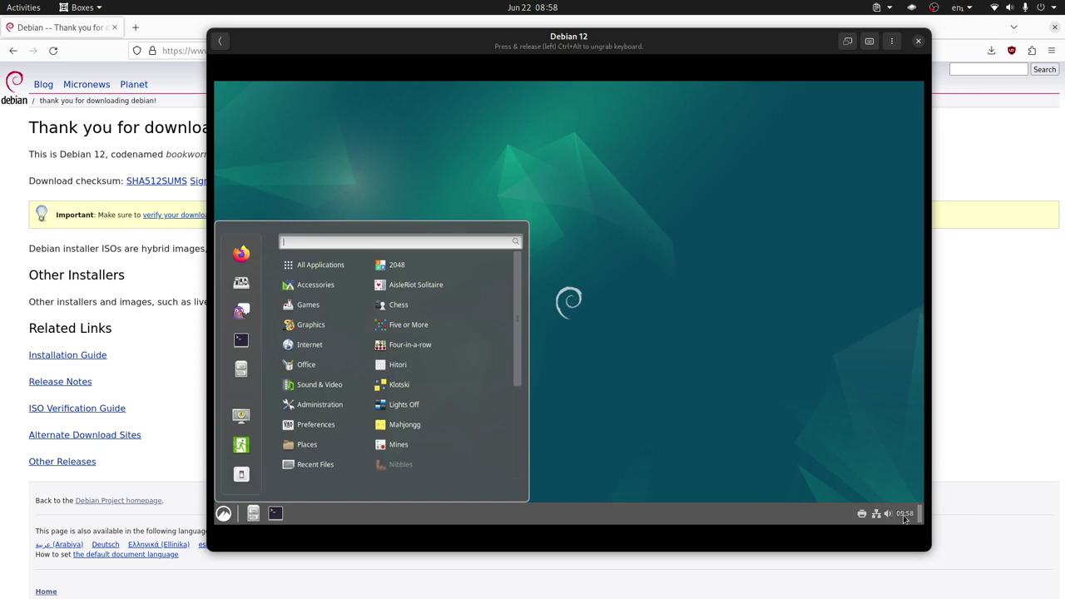
{"action": "left_click", "coordinate": [906, 519]}
{"action": "left_click", "coordinate": [906, 516]}
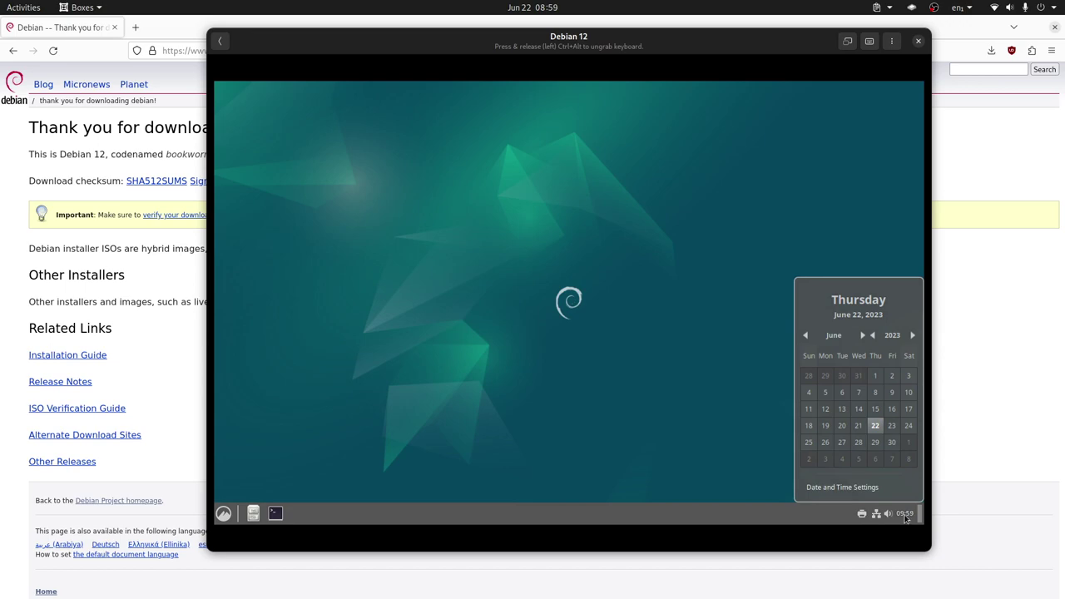
{"action": "left_click", "coordinate": [736, 442]}
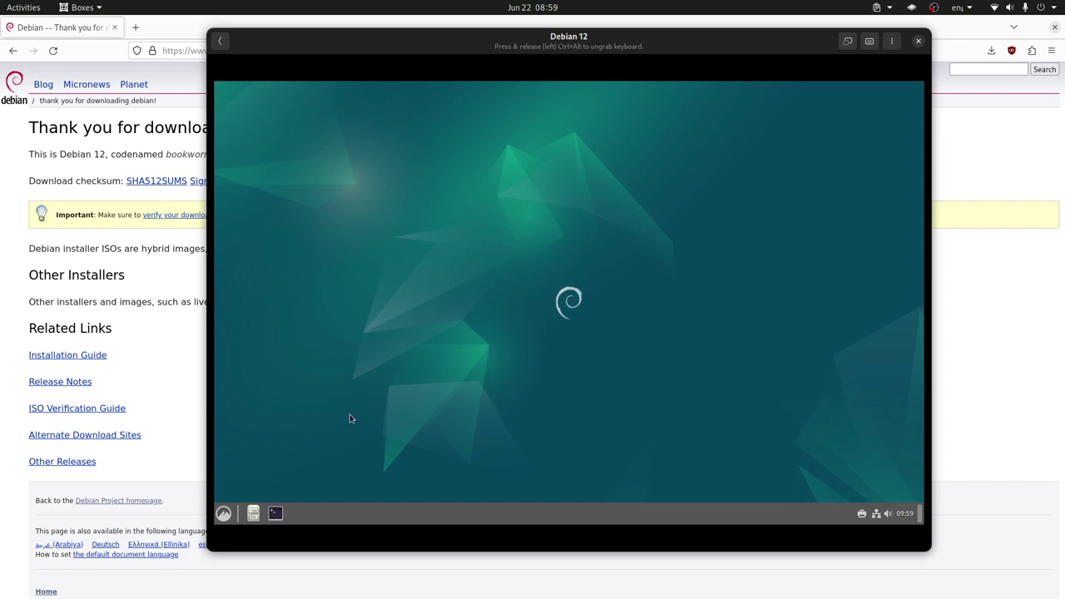
Step: Browse the Games and Accessories categories in the application menu
{"action": "left_click", "coordinate": [223, 513]}
{"action": "left_click", "coordinate": [309, 305]}
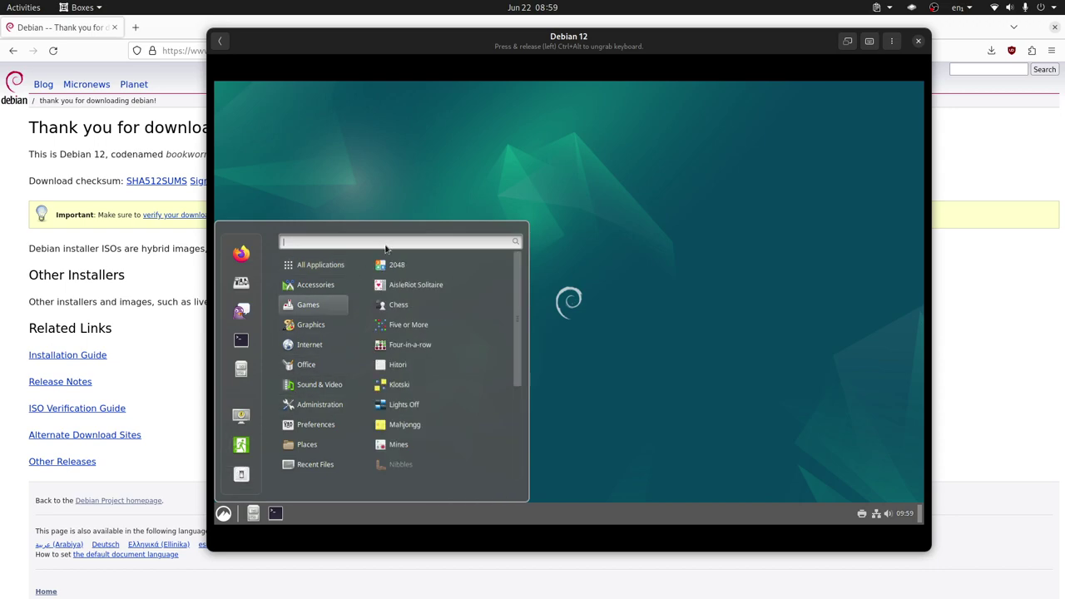
{"action": "mouse_move", "coordinate": [327, 285]}
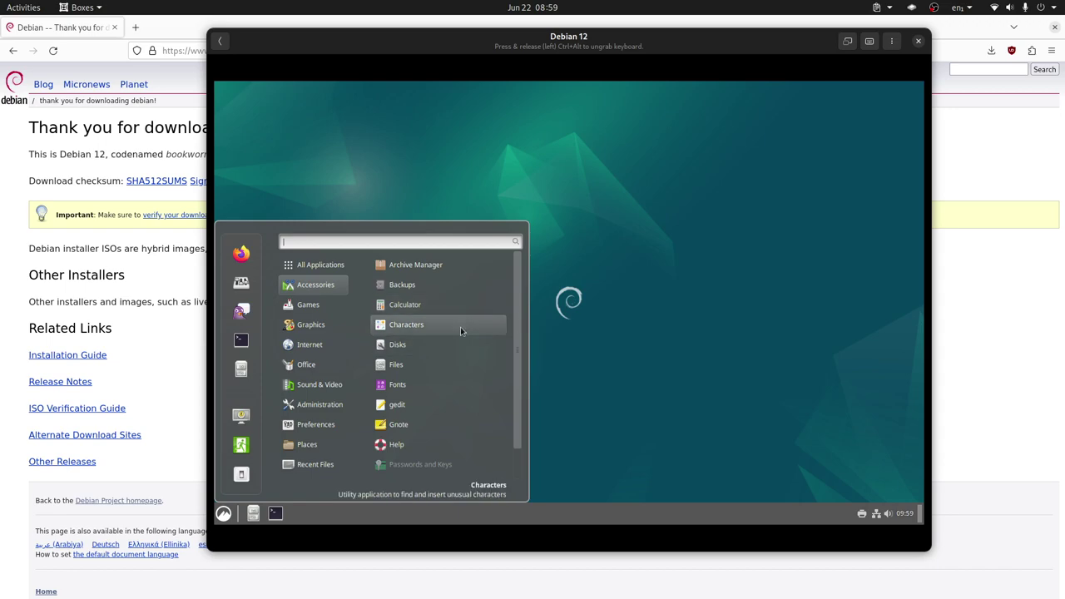
Step: Launch Files on the Home folder and view Nemo's About information
{"action": "left_click", "coordinate": [424, 366]}
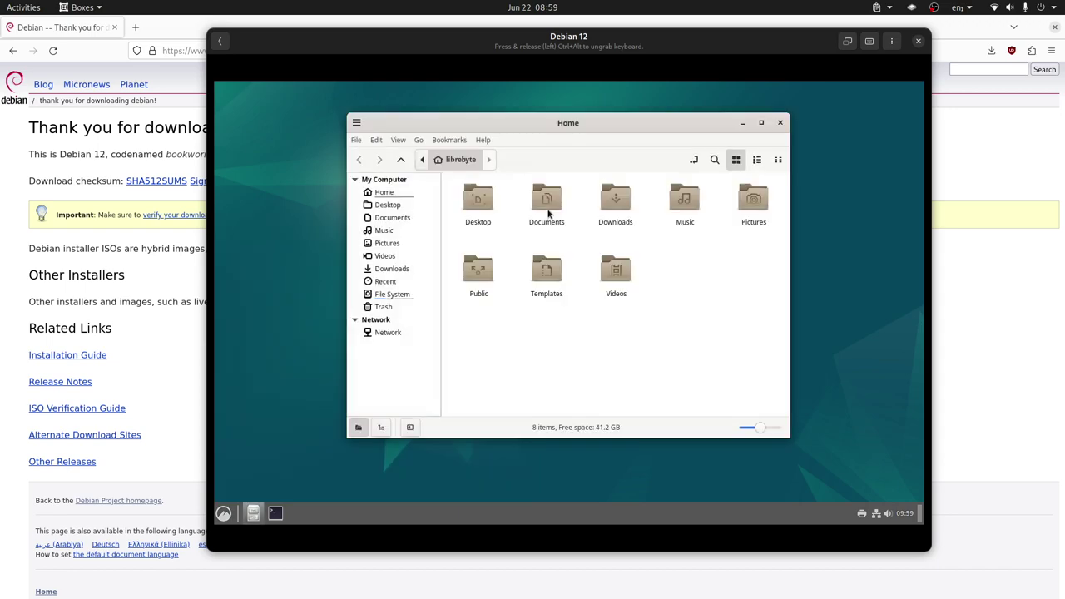
{"action": "left_click", "coordinate": [483, 140]}
{"action": "left_click", "coordinate": [516, 184]}
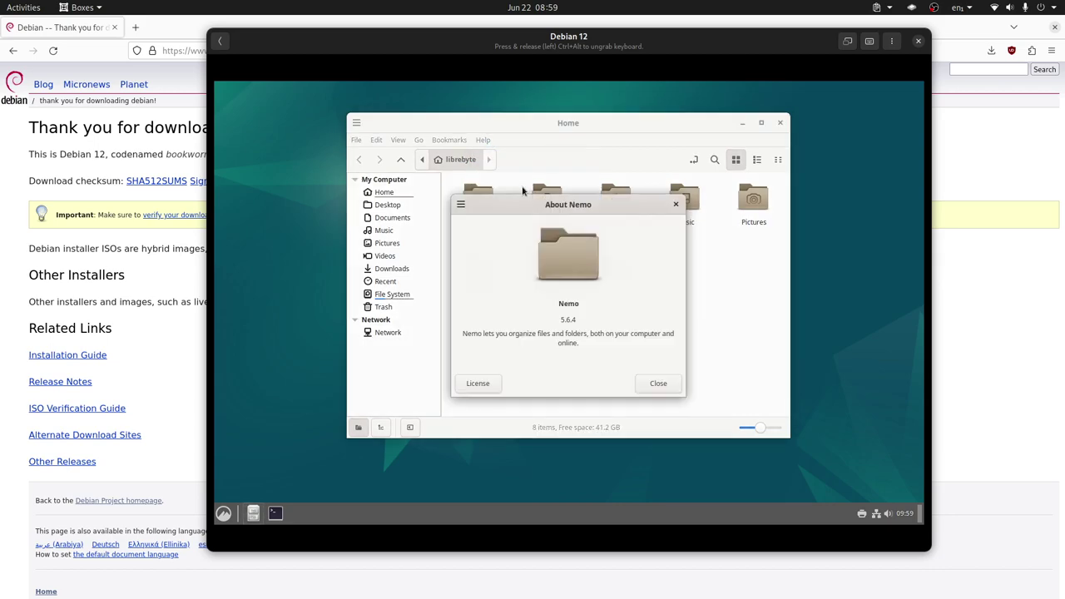
{"action": "left_click_drag", "start_coordinate": [629, 209], "coordinate": [626, 177]}
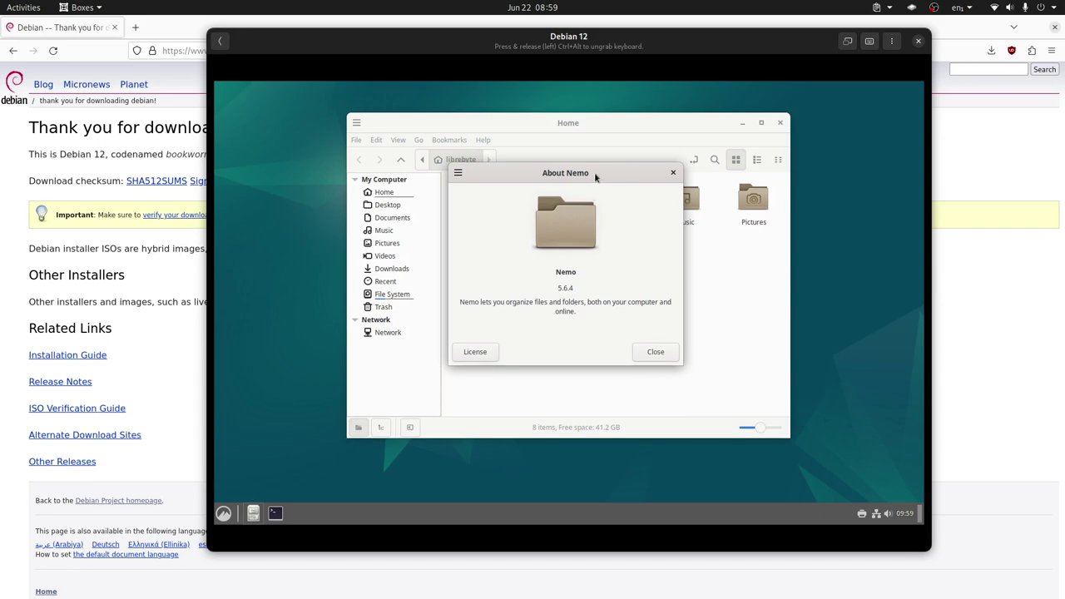
{"action": "left_click", "coordinate": [658, 352]}
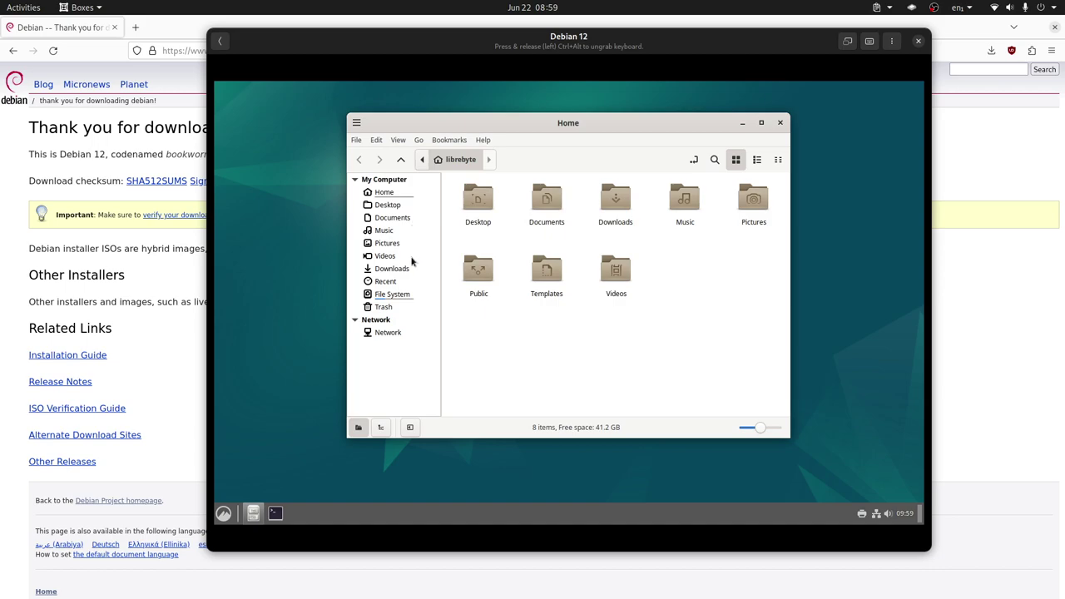
Step: Toggle the Nemo window between maximized and restored, then add a second Home tab
{"action": "double_click", "coordinate": [562, 130]}
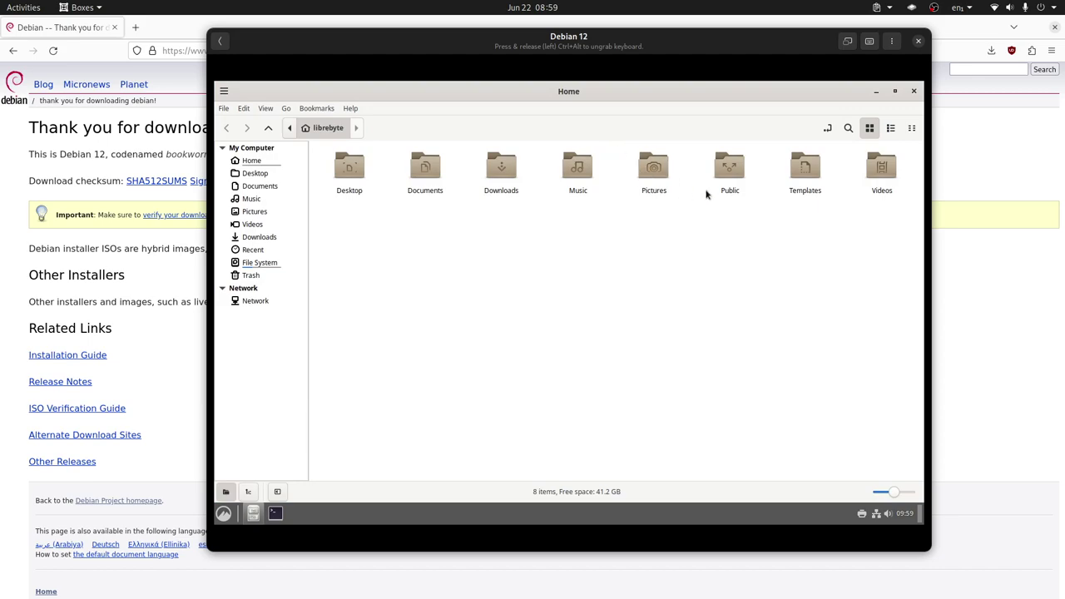
{"action": "left_click", "coordinate": [895, 91]}
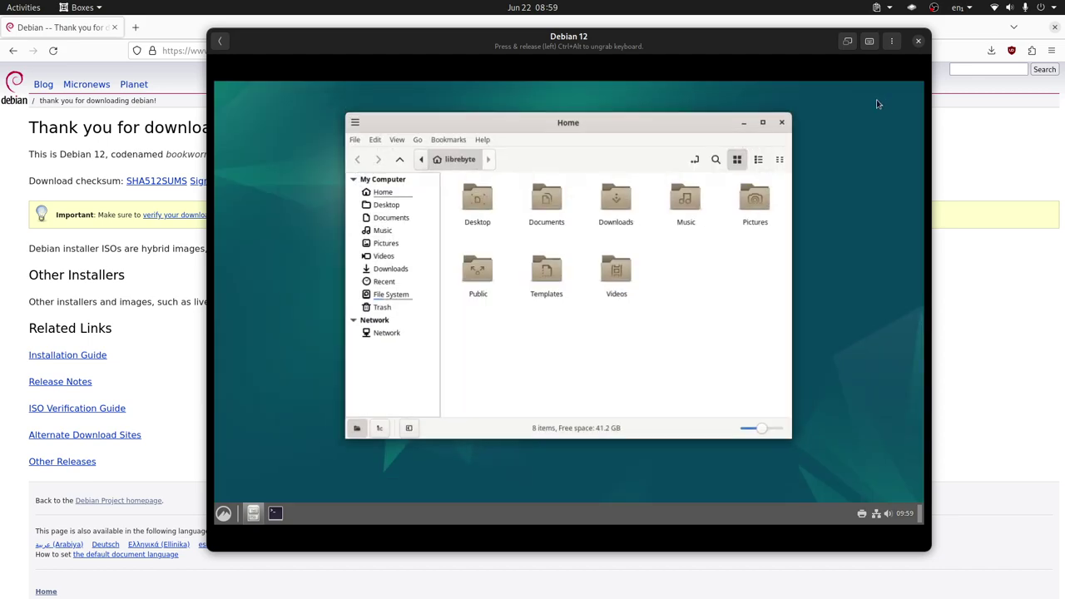
{"action": "left_click", "coordinate": [760, 122]}
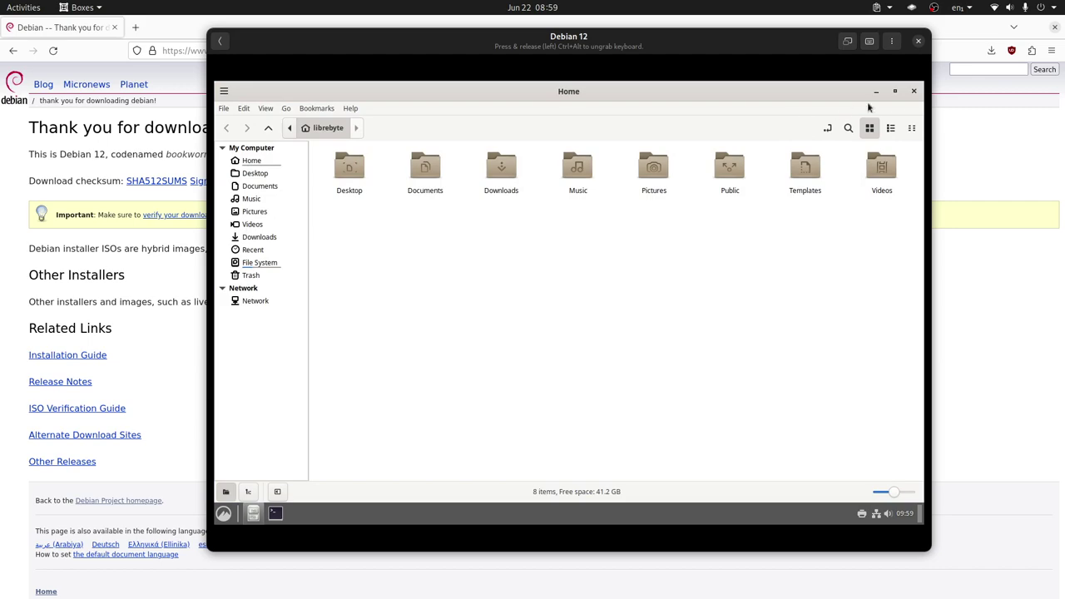
{"action": "left_click", "coordinate": [895, 91]}
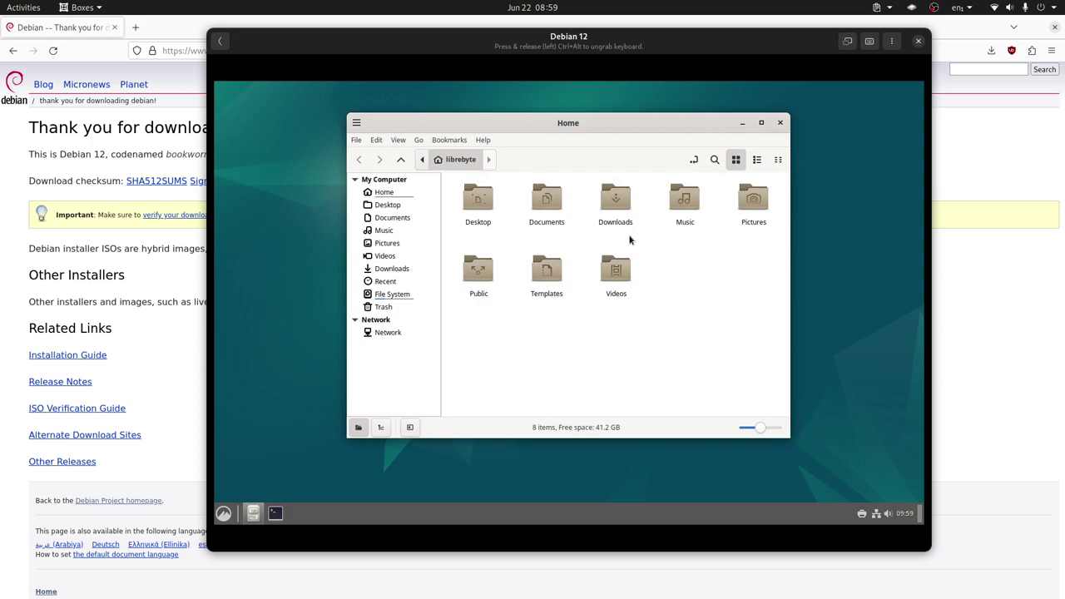
{"action": "key", "text": "ctrl+t"}
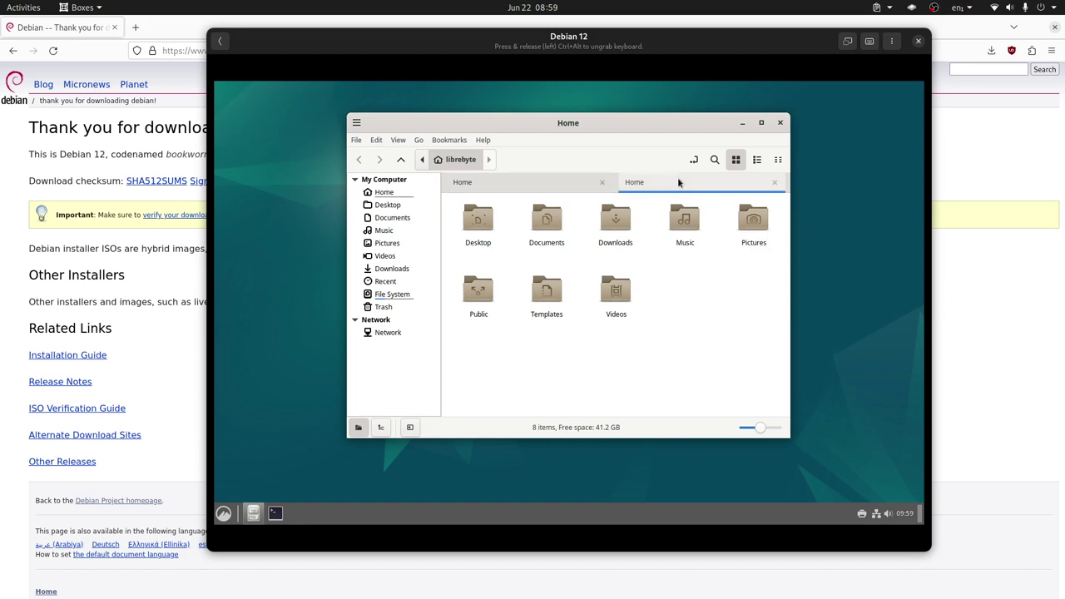
Step: Enable Nemo's Extra Pane for side-by-side folders and maximize the window
{"action": "left_click", "coordinate": [398, 140]}
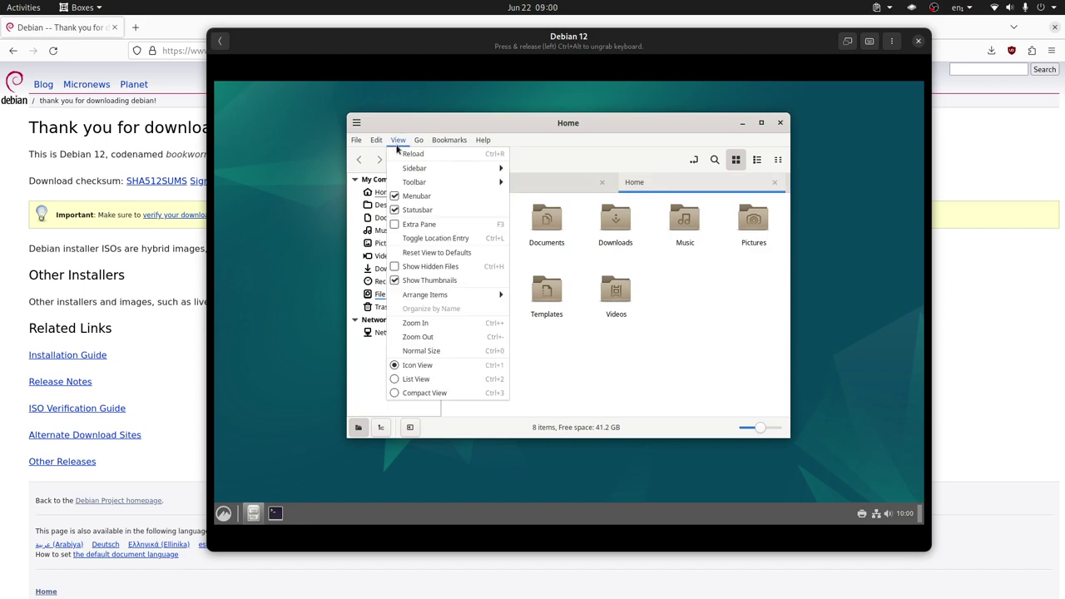
{"action": "left_click", "coordinate": [437, 225]}
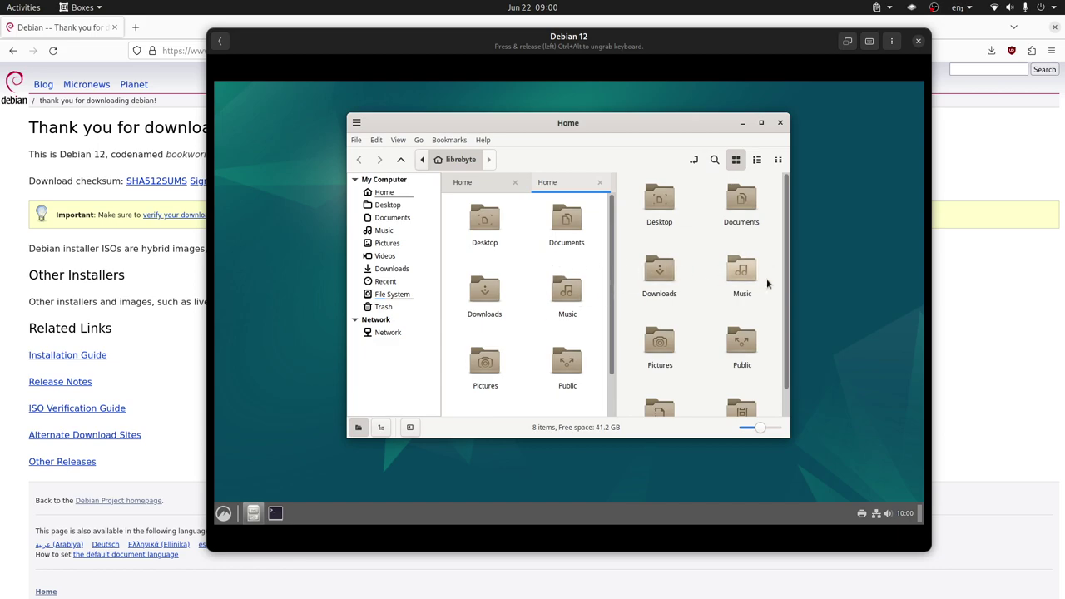
{"action": "left_click", "coordinate": [760, 122]}
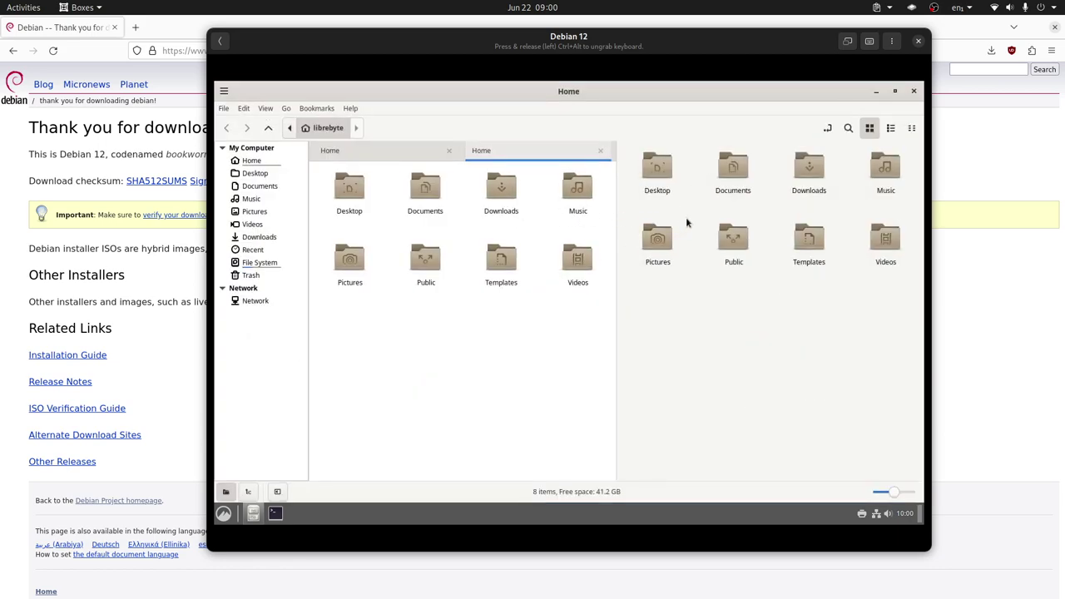
Step: Switch the left pane to compact view, activate the right pane, and restore the window
{"action": "left_click", "coordinate": [890, 130]}
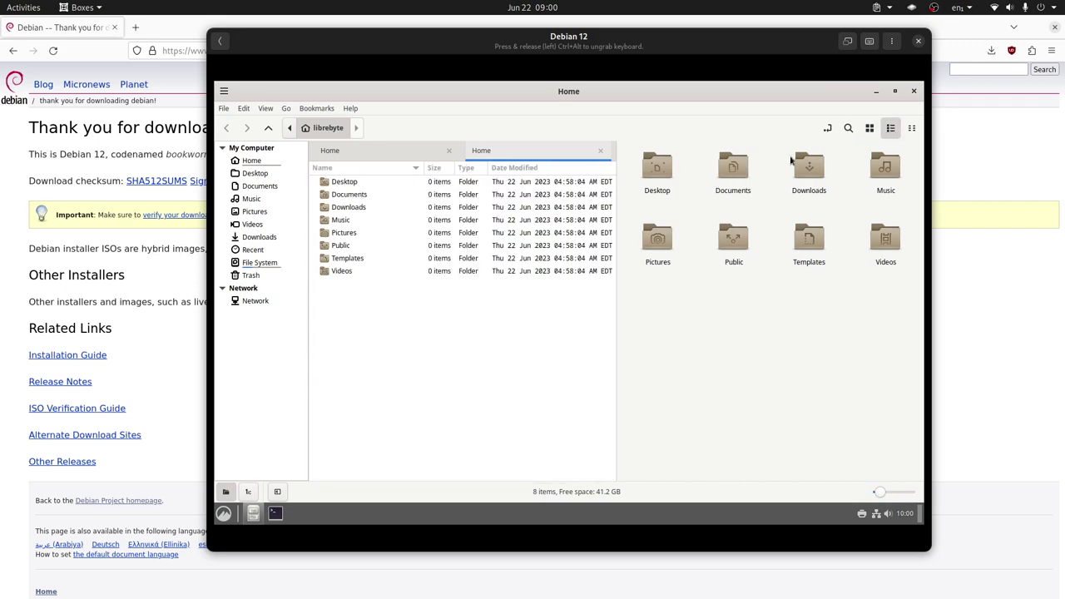
{"action": "left_click", "coordinate": [912, 130]}
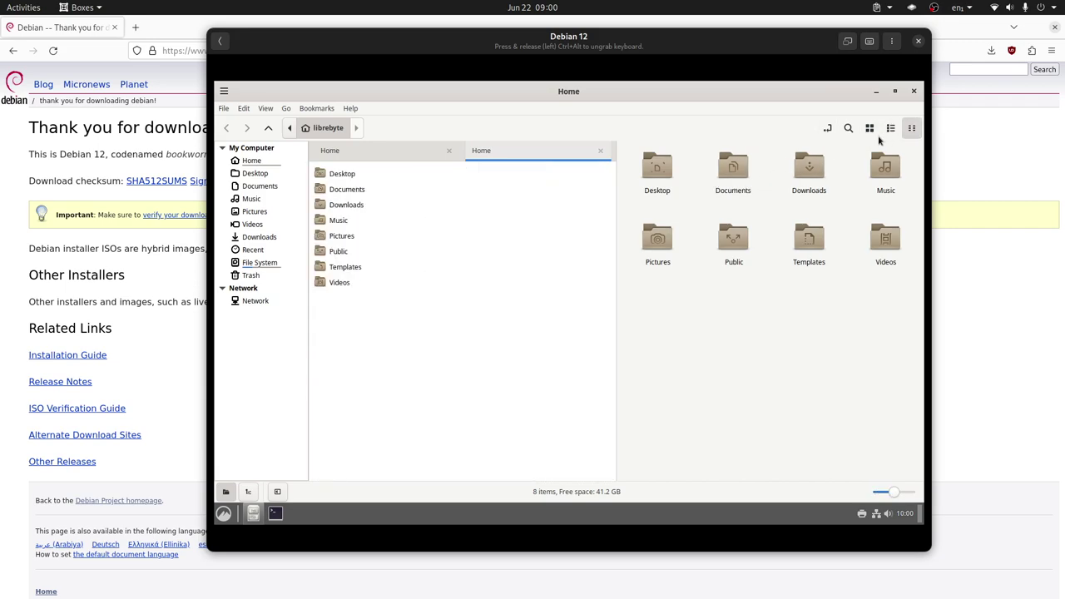
{"action": "left_click", "coordinate": [702, 354]}
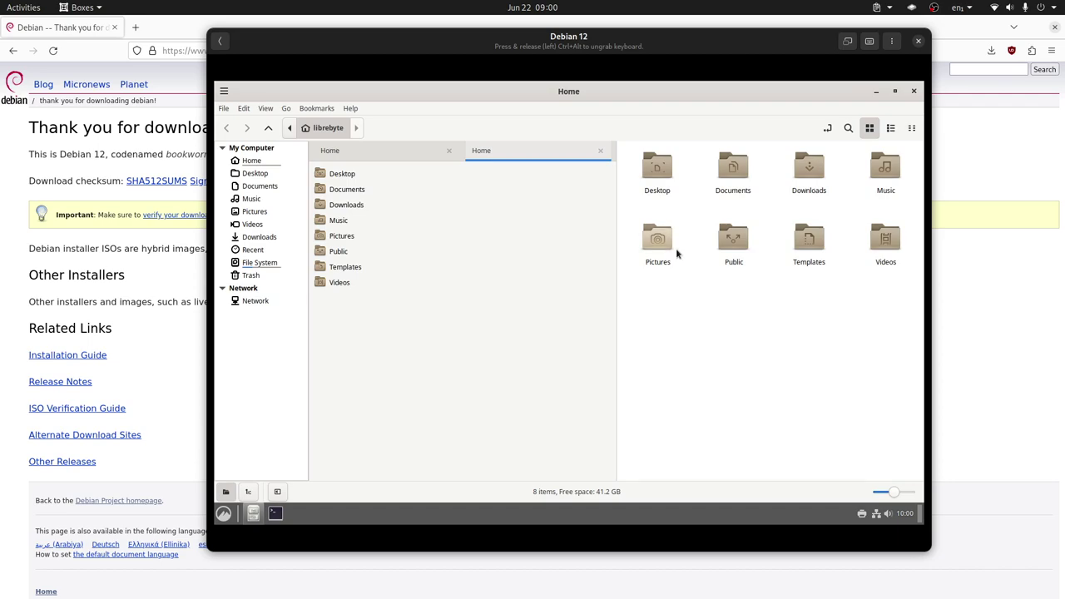
{"action": "double_click", "coordinate": [743, 90]}
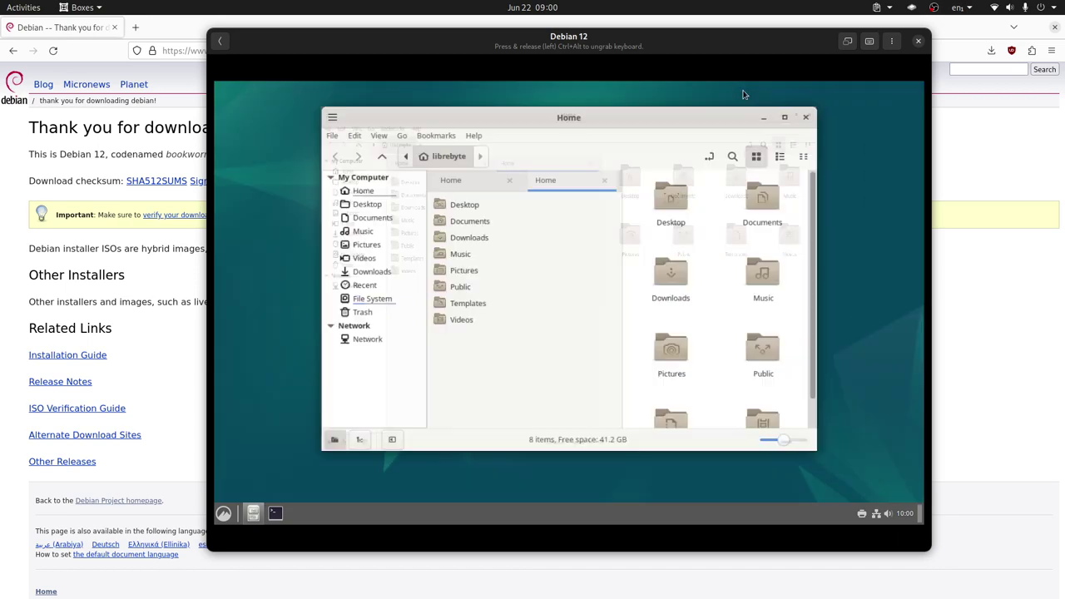
{"action": "left_click", "coordinate": [223, 516]}
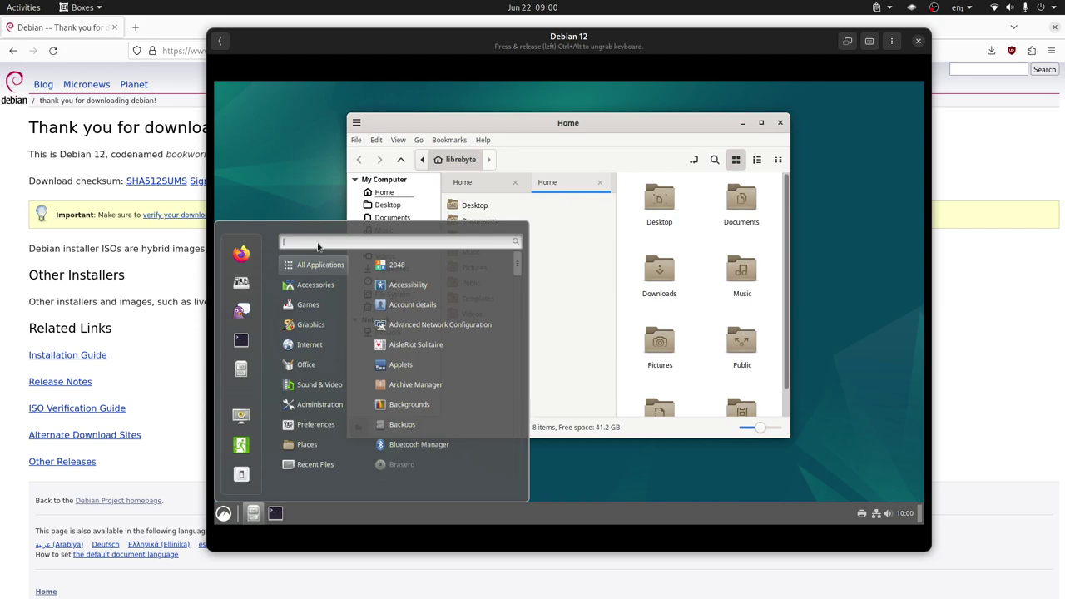
Step: Set the display resolution to 1920 × 1080, keep the new configuration, and close Nemo
{"action": "type", "text": "dis"}
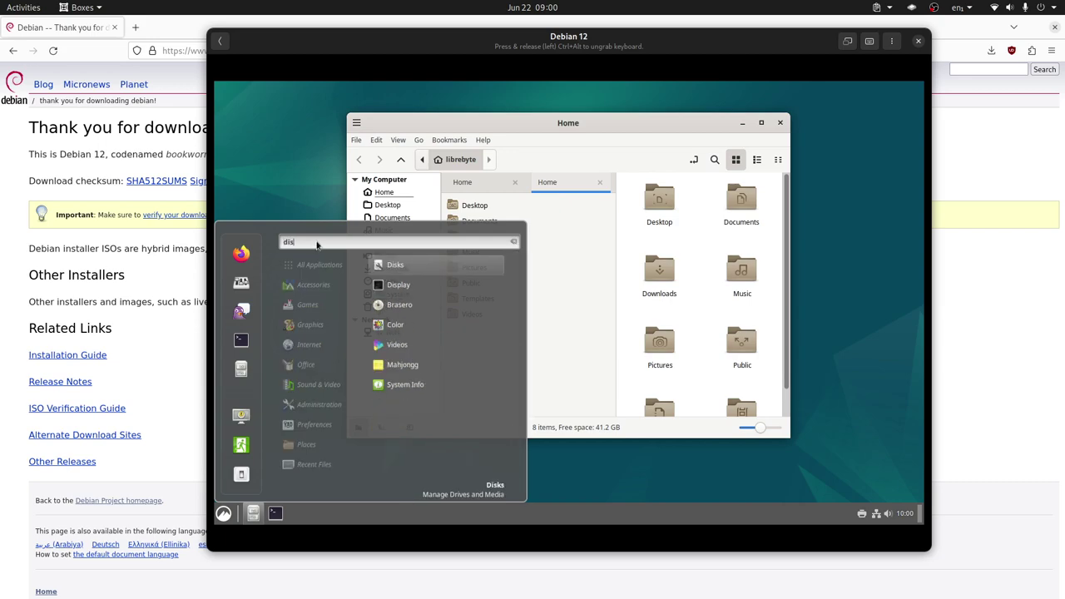
{"action": "left_click", "coordinate": [397, 285]}
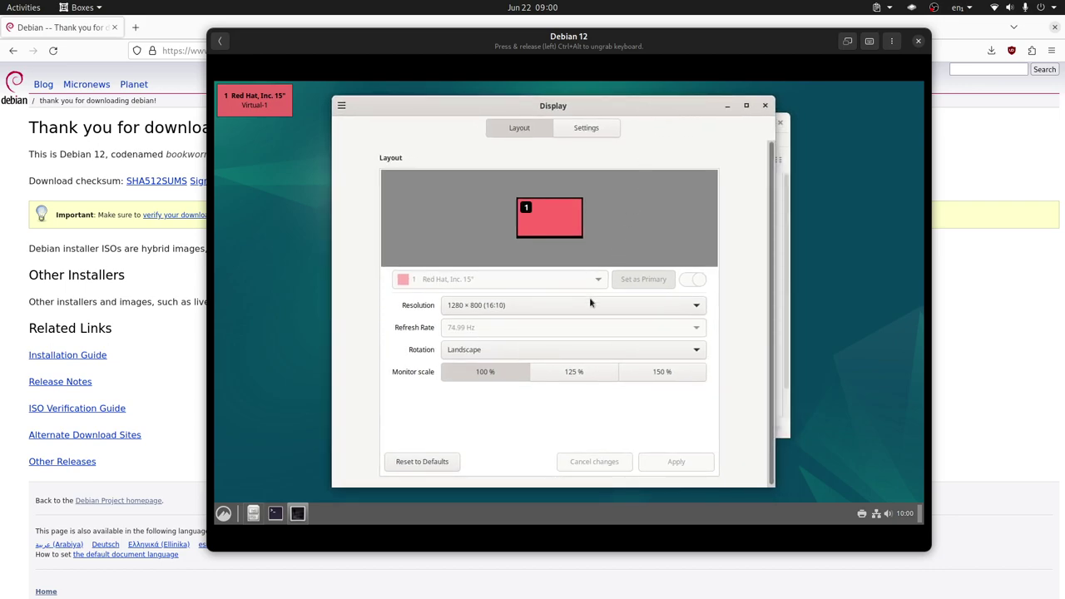
{"action": "left_click", "coordinate": [526, 310]}
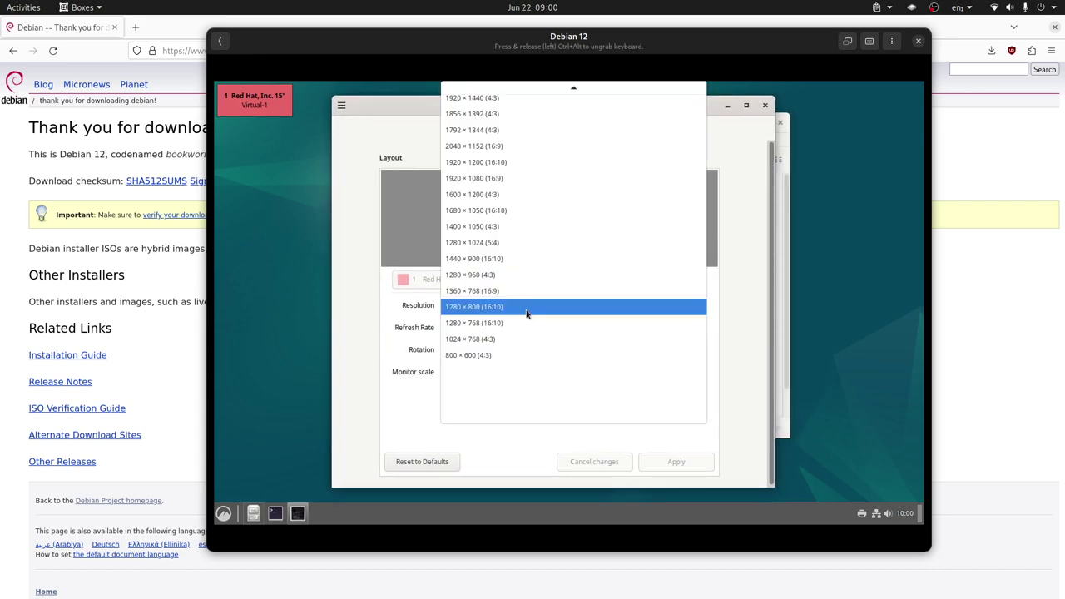
{"action": "left_click", "coordinate": [498, 182]}
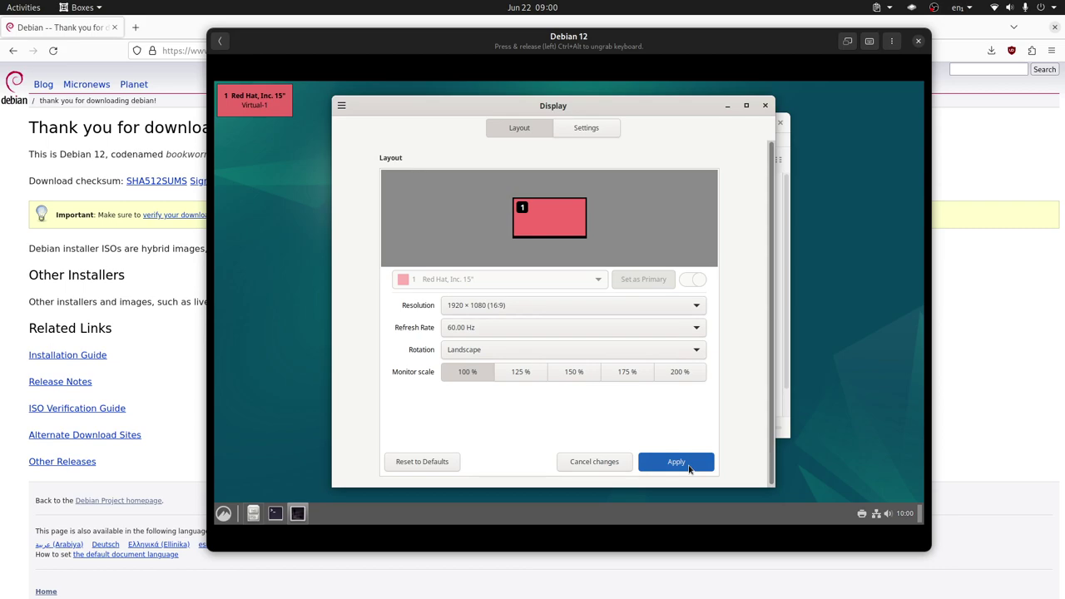
{"action": "left_click", "coordinate": [688, 465]}
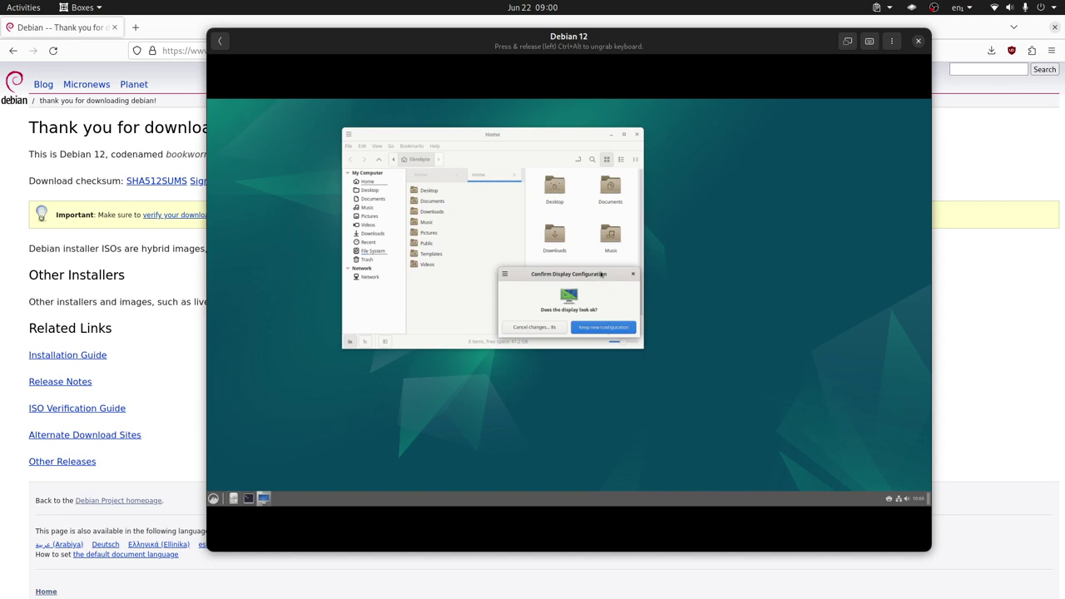
{"action": "left_click_drag", "start_coordinate": [601, 275], "coordinate": [642, 262]}
{"action": "left_click", "coordinate": [648, 315]}
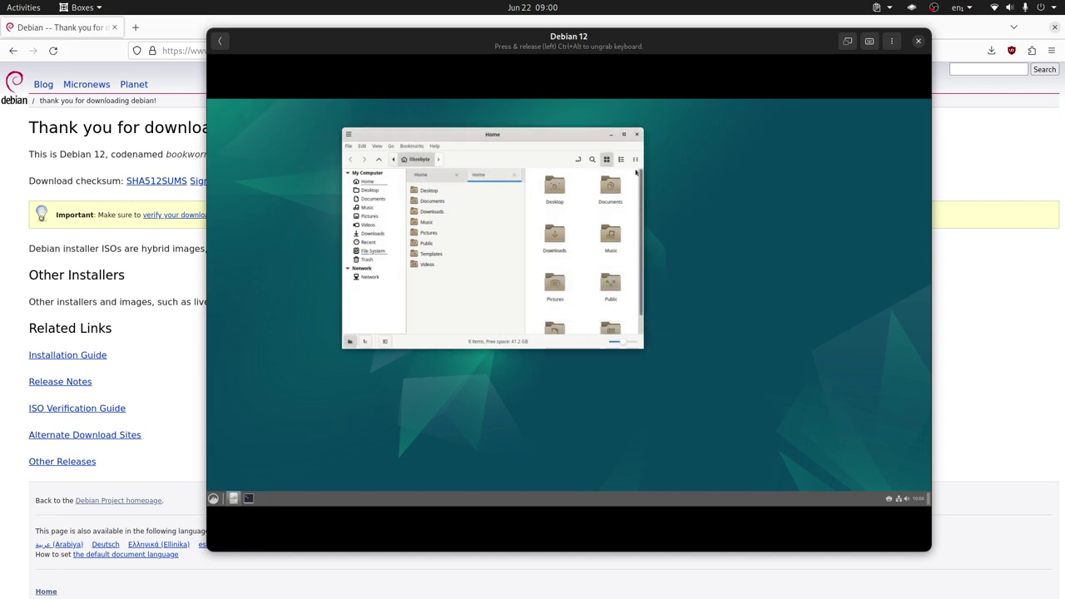
{"action": "left_click", "coordinate": [637, 134]}
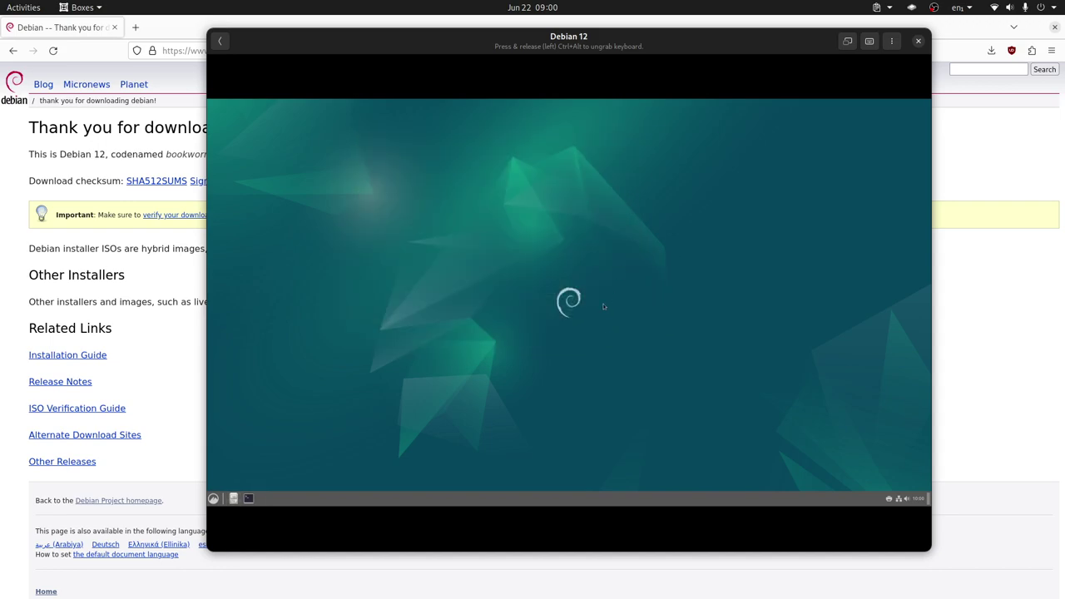
Step: Make the VM fullscreen and browse the Accessories, Games and Graphics menu categories
{"action": "left_click", "coordinate": [848, 40]}
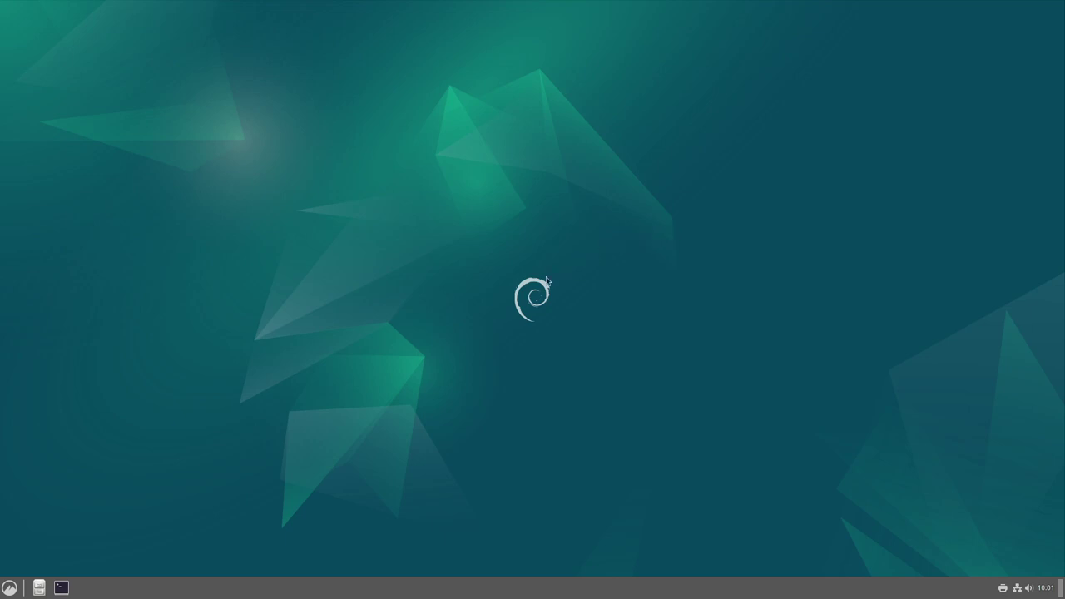
{"action": "left_click", "coordinate": [9, 589]}
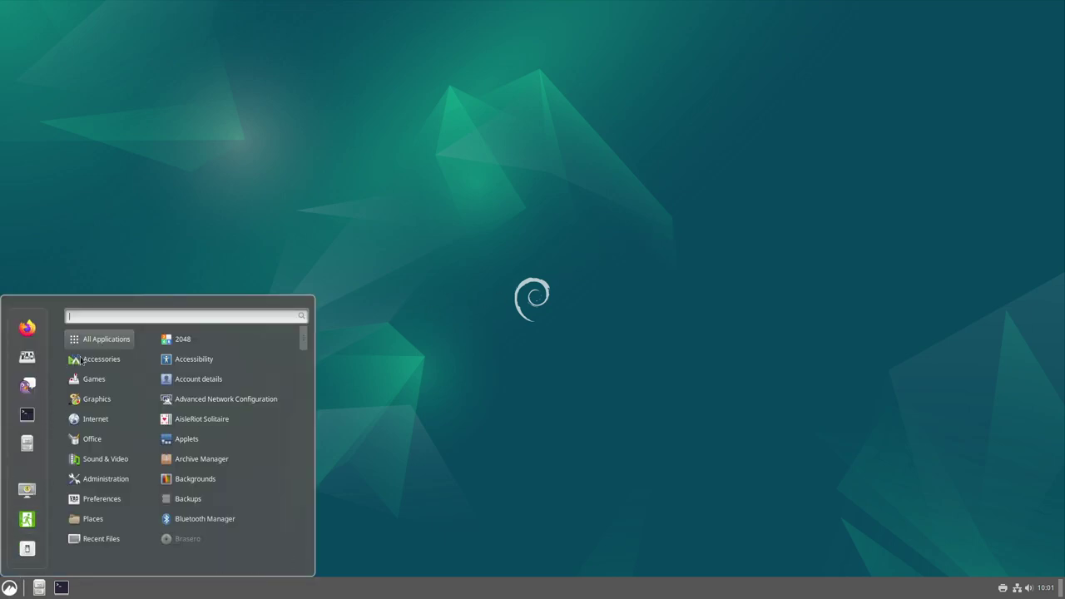
{"action": "mouse_move", "coordinate": [100, 359]}
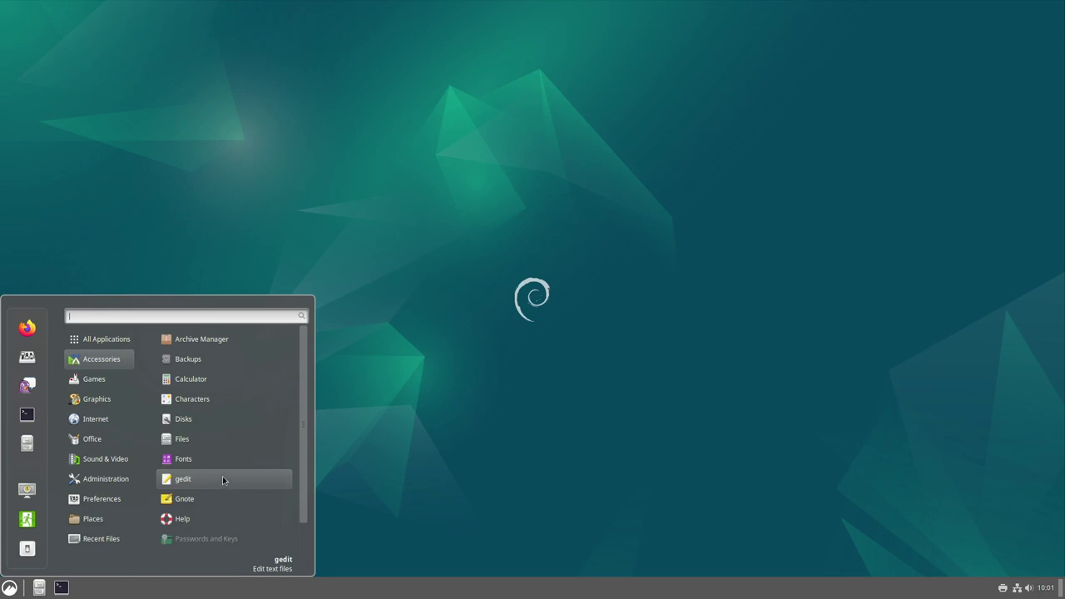
{"action": "scroll", "coordinate": [223, 481], "scroll_direction": "down", "scroll_amount": 1}
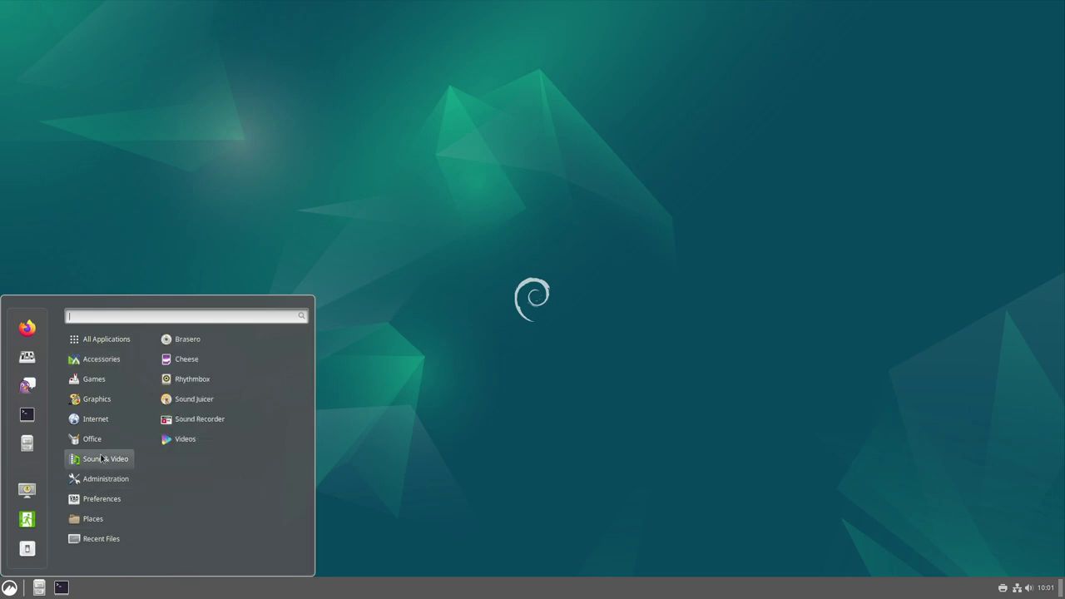
{"action": "mouse_move", "coordinate": [109, 377]}
{"action": "scroll", "coordinate": [250, 441], "scroll_direction": "down", "scroll_amount": 4}
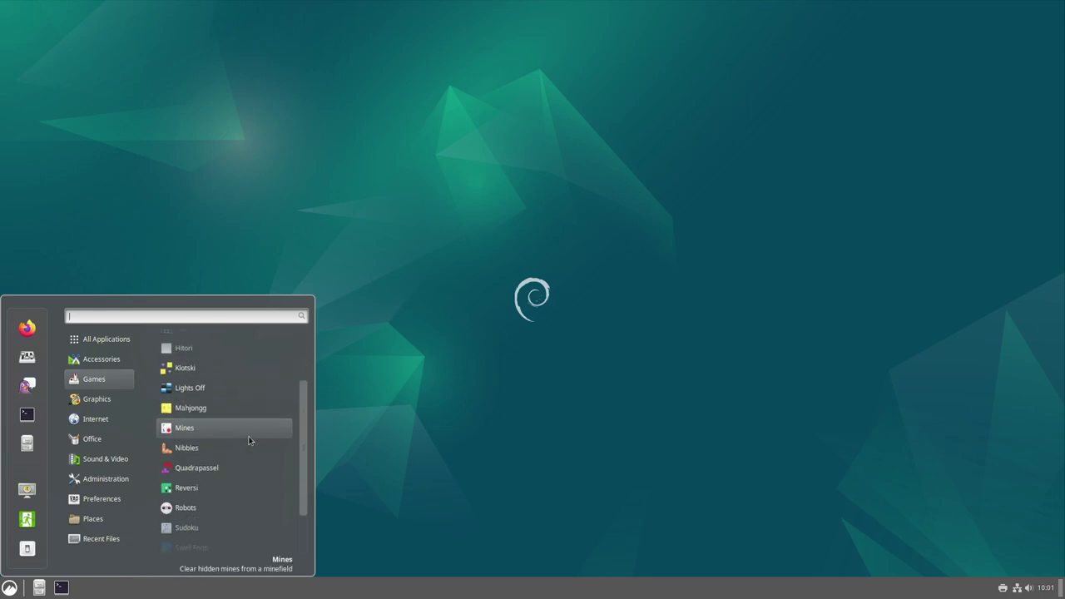
{"action": "scroll", "coordinate": [247, 448], "scroll_direction": "up", "scroll_amount": 4}
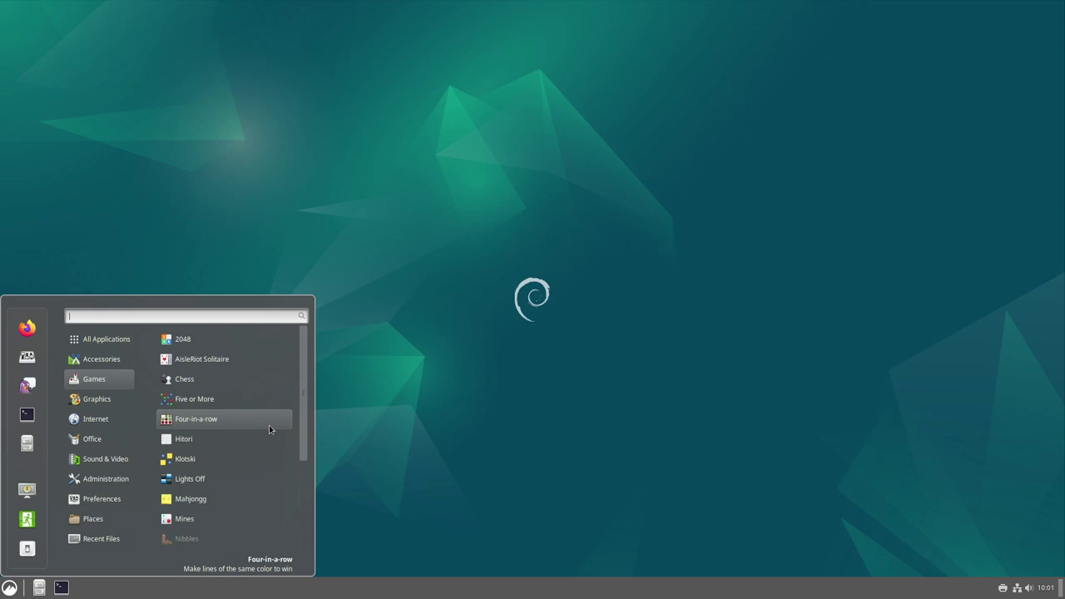
{"action": "mouse_move", "coordinate": [97, 404]}
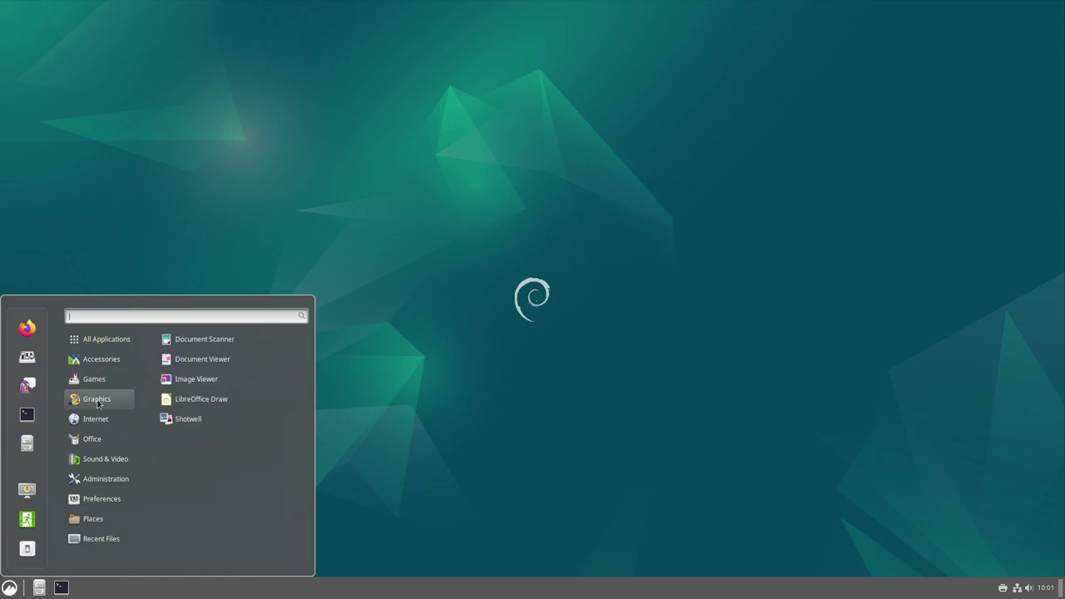
Step: Launch Document Viewer, maximize it, and close it
{"action": "left_click", "coordinate": [225, 363]}
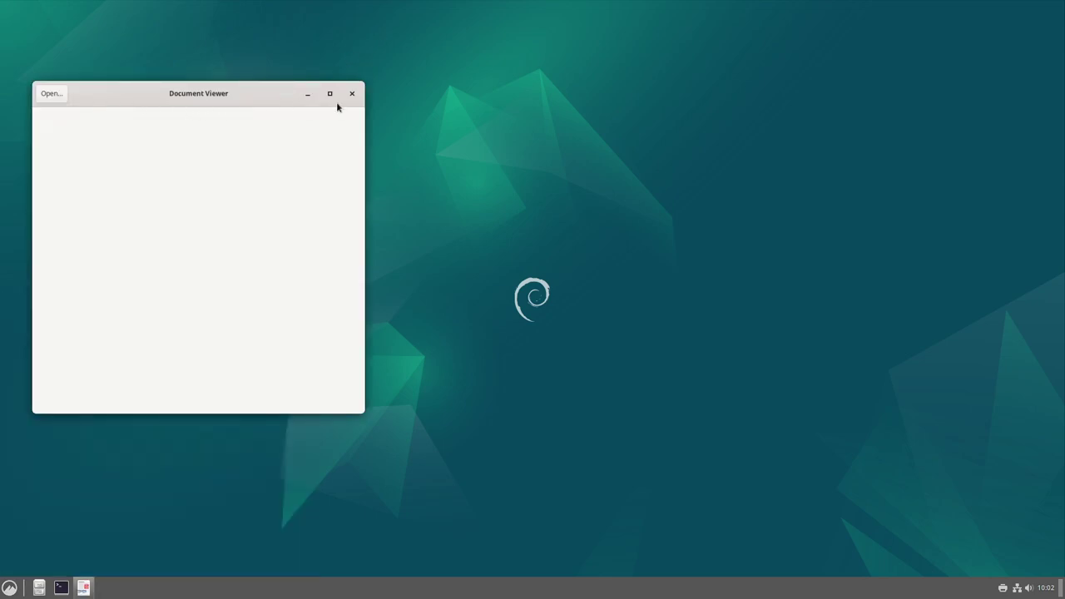
{"action": "left_click", "coordinate": [329, 94]}
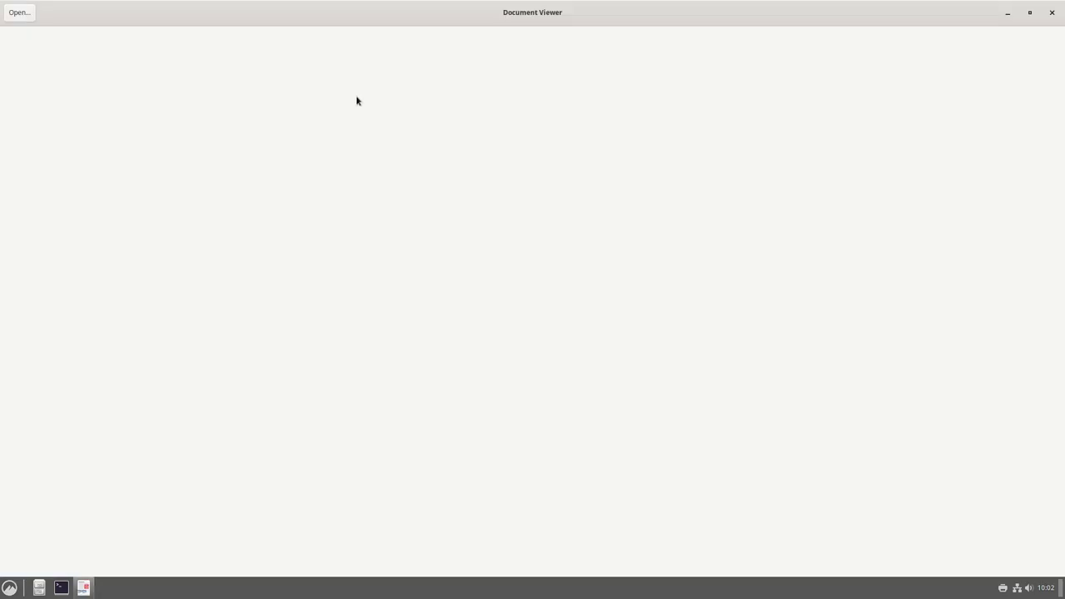
{"action": "left_click", "coordinate": [1052, 13]}
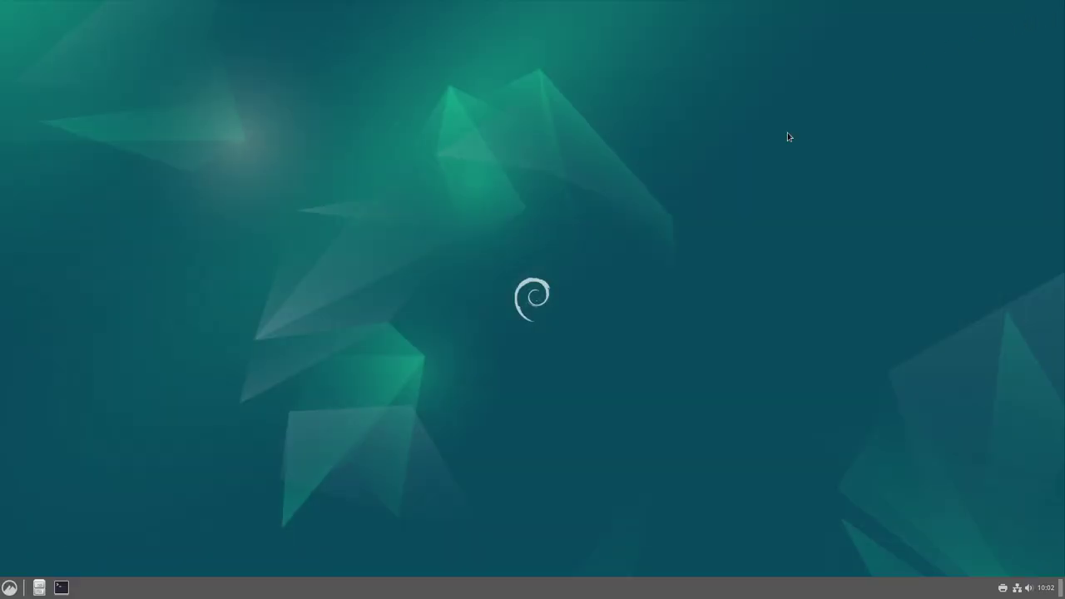
Step: Launch Image Viewer and check its About details showing version 43.2
{"action": "left_click", "coordinate": [9, 587]}
{"action": "mouse_move", "coordinate": [114, 401]}
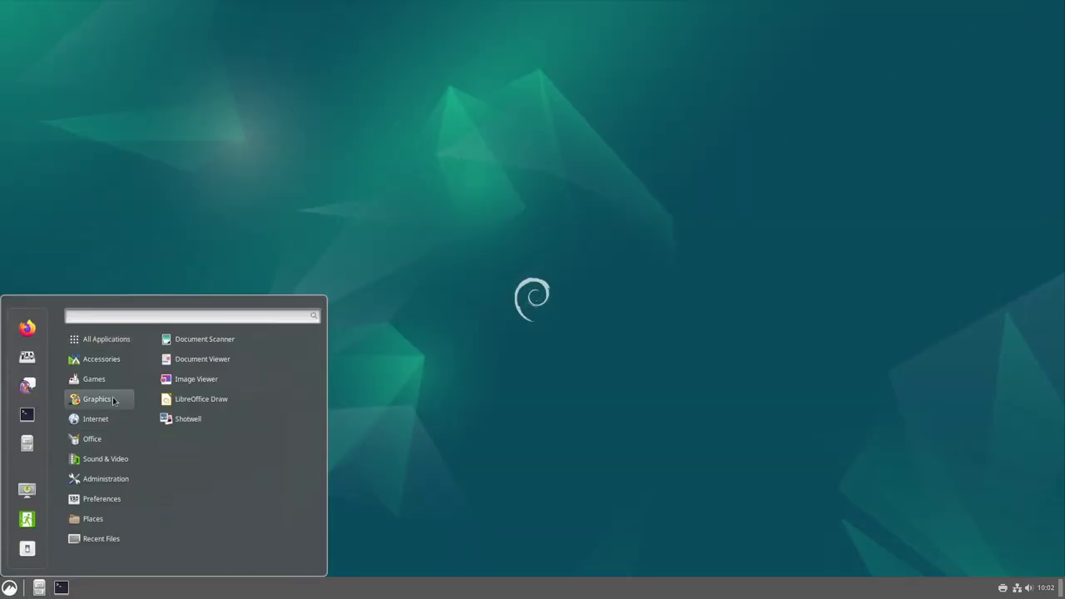
{"action": "left_click", "coordinate": [249, 379]}
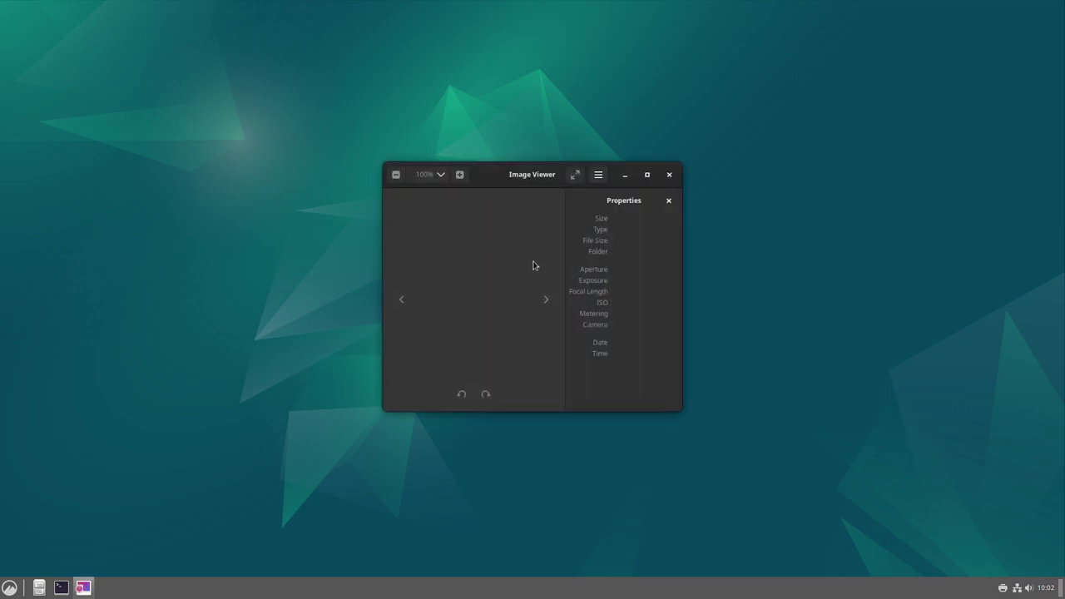
{"action": "left_click", "coordinate": [598, 174]}
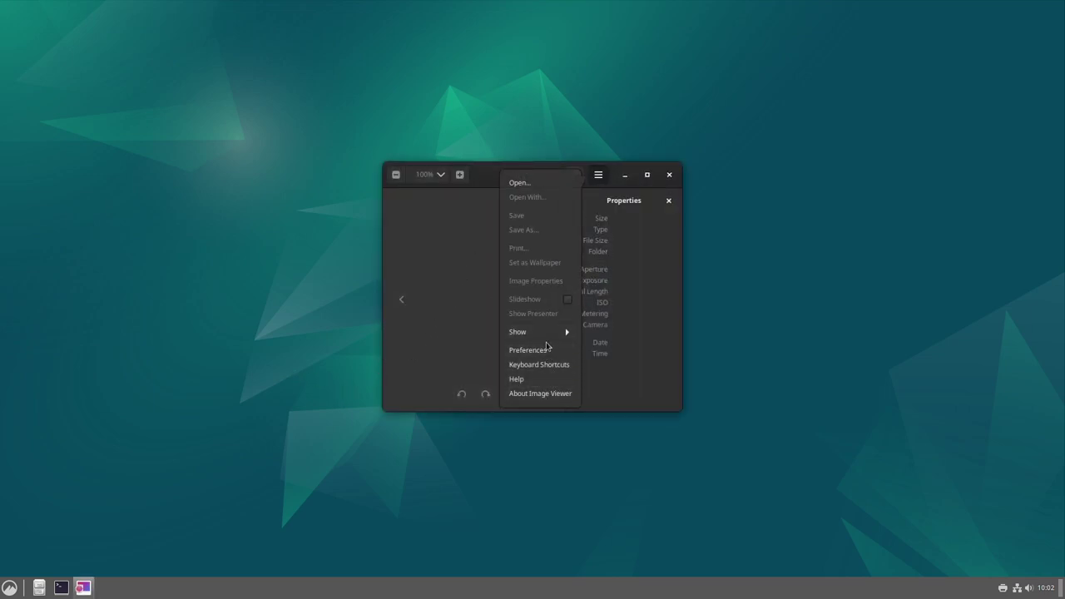
{"action": "left_click", "coordinate": [543, 393]}
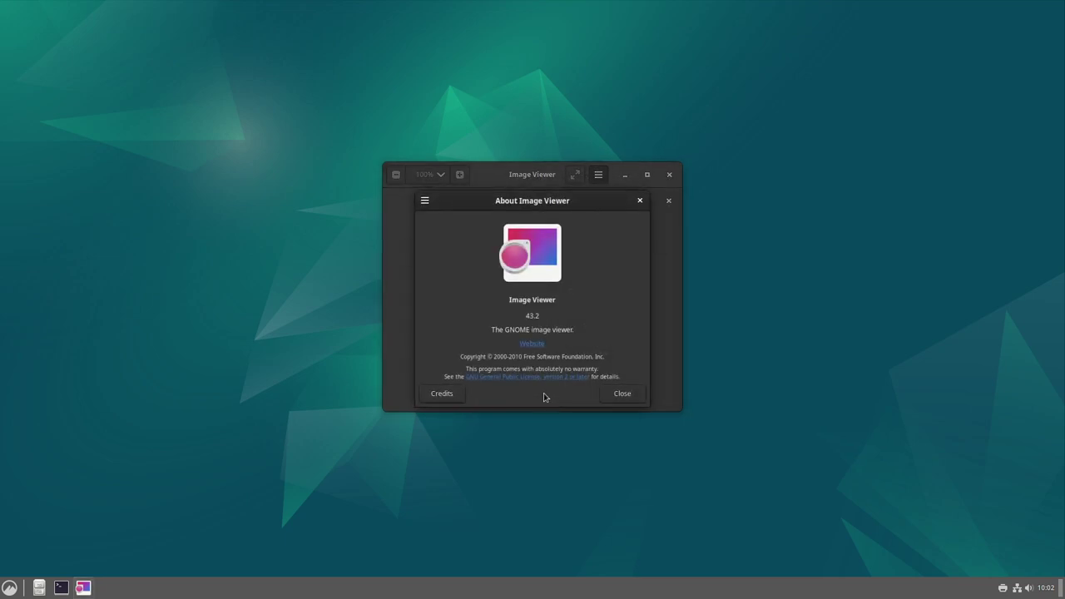
{"action": "left_click", "coordinate": [613, 396]}
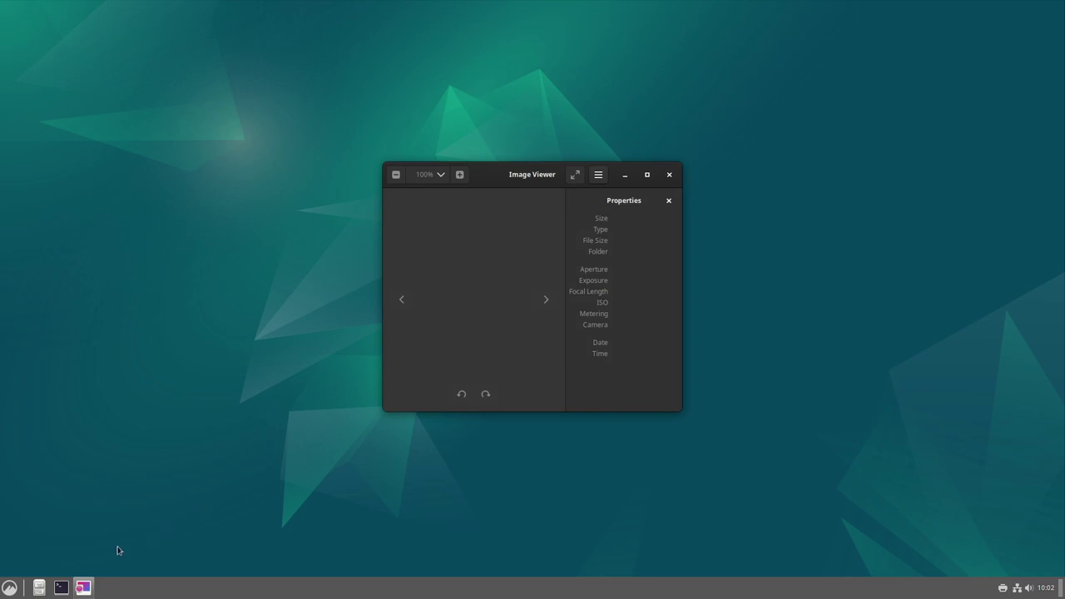
{"action": "left_click", "coordinate": [10, 588]}
{"action": "mouse_move", "coordinate": [105, 401]}
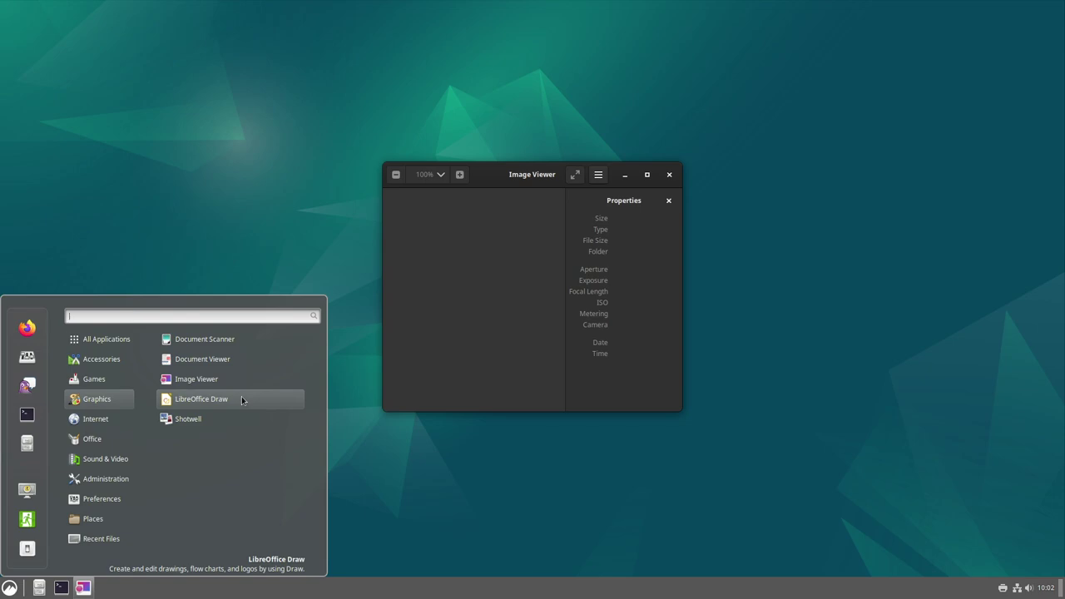
Step: Launch Firefox ESR from the menu's Internet category
{"action": "mouse_move", "coordinate": [124, 425]}
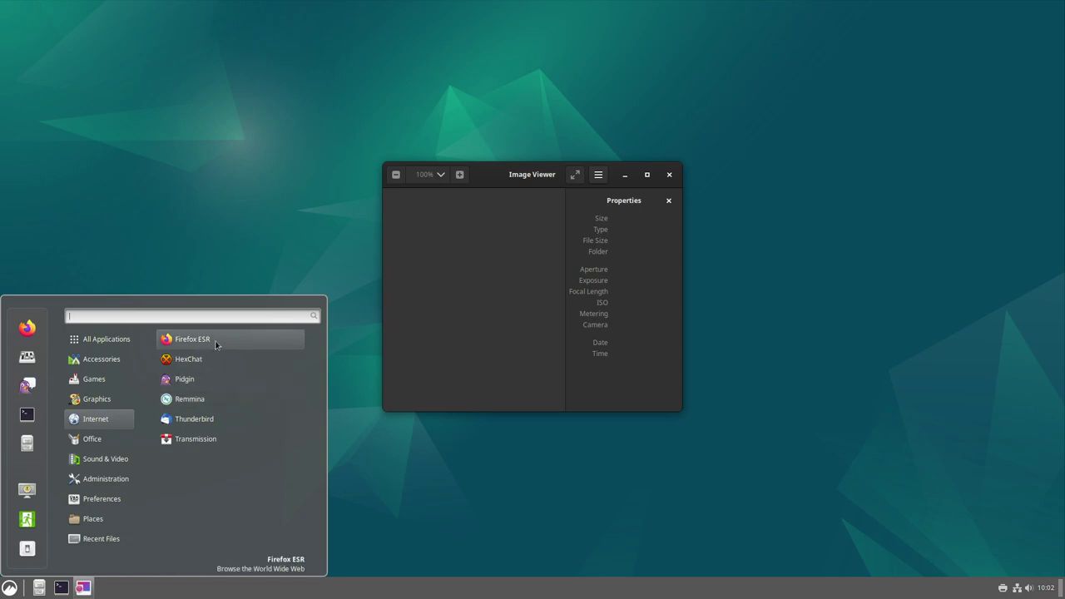
{"action": "left_click", "coordinate": [216, 345]}
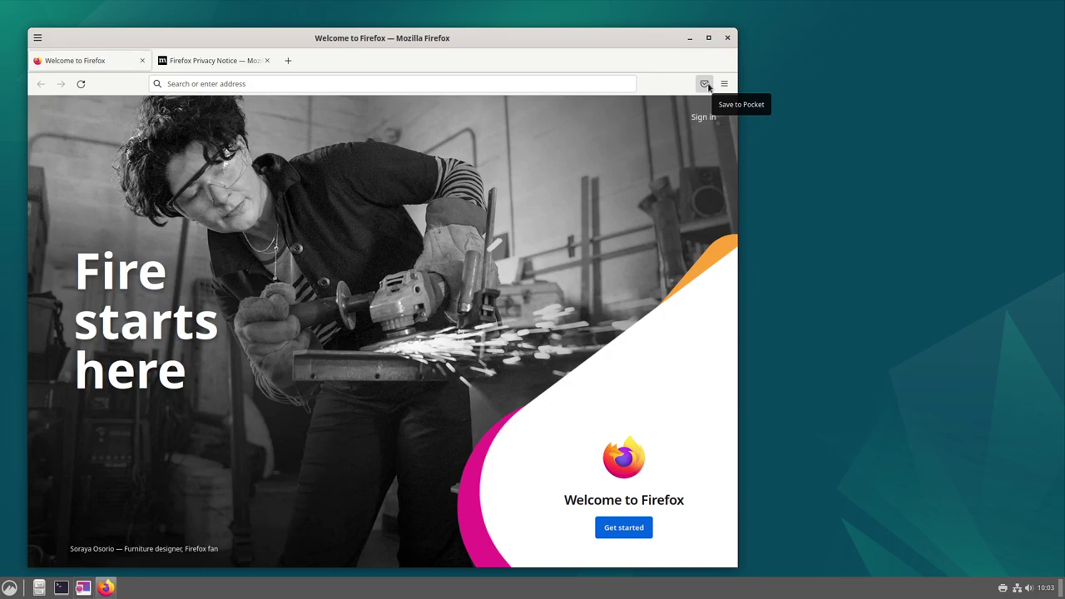
Step: Search Google for librewolf from the address bar of a new tab
{"action": "left_click", "coordinate": [288, 61]}
{"action": "left_click", "coordinate": [295, 84]}
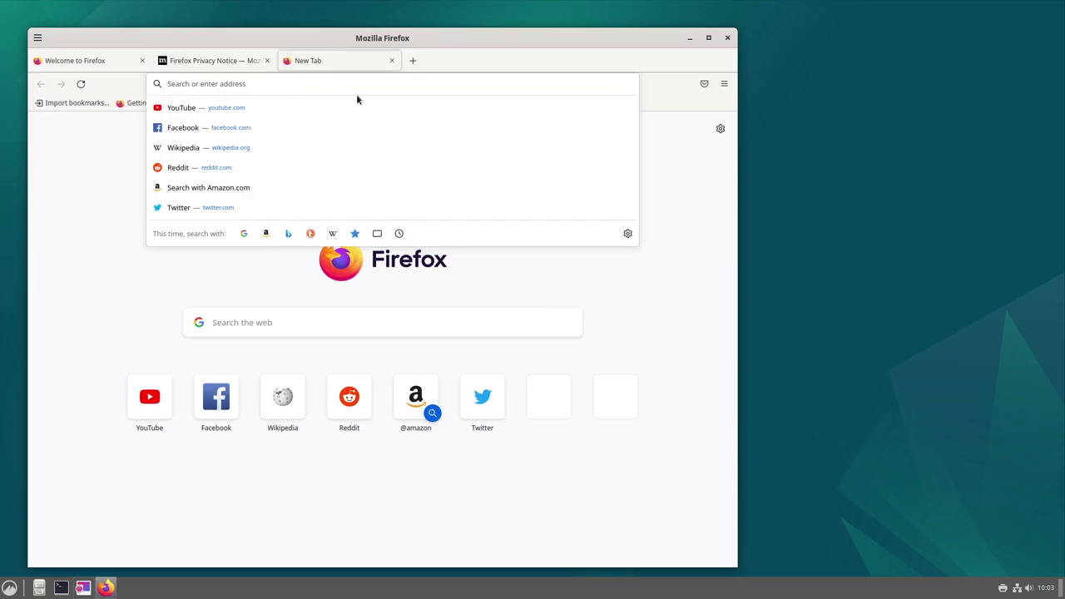
{"action": "type", "text": "librewolf"}
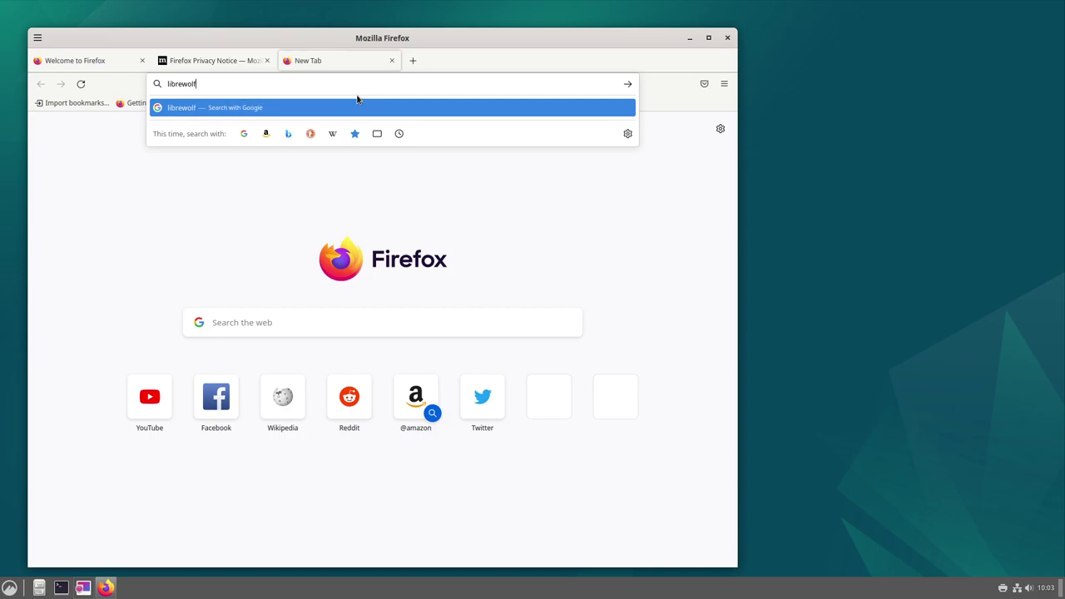
{"action": "key", "text": "Return"}
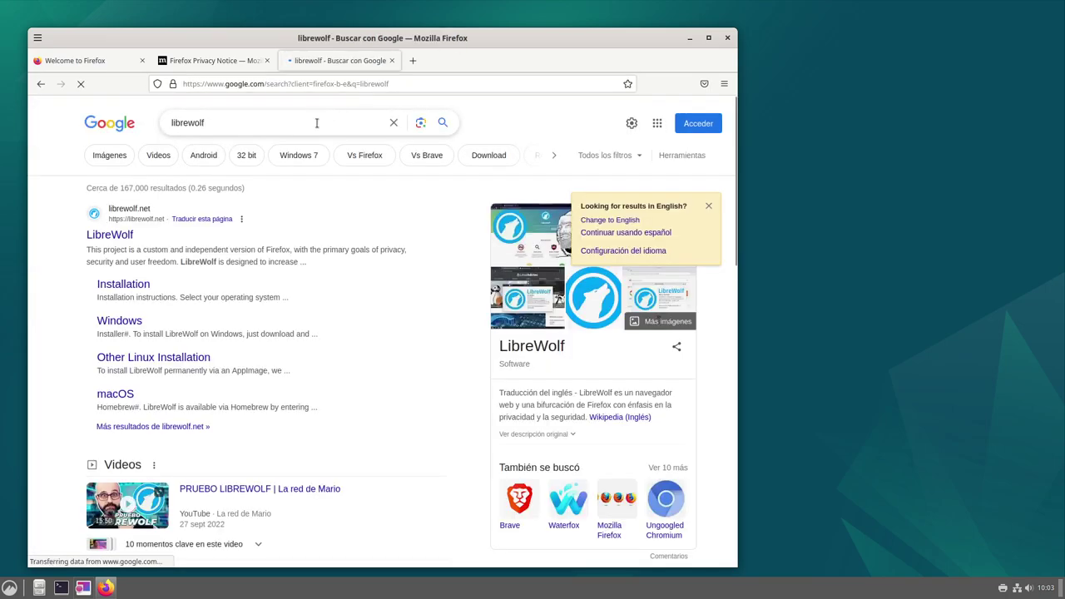
Step: Replace the Google query with waterfox and search again
{"action": "left_click", "coordinate": [313, 125]}
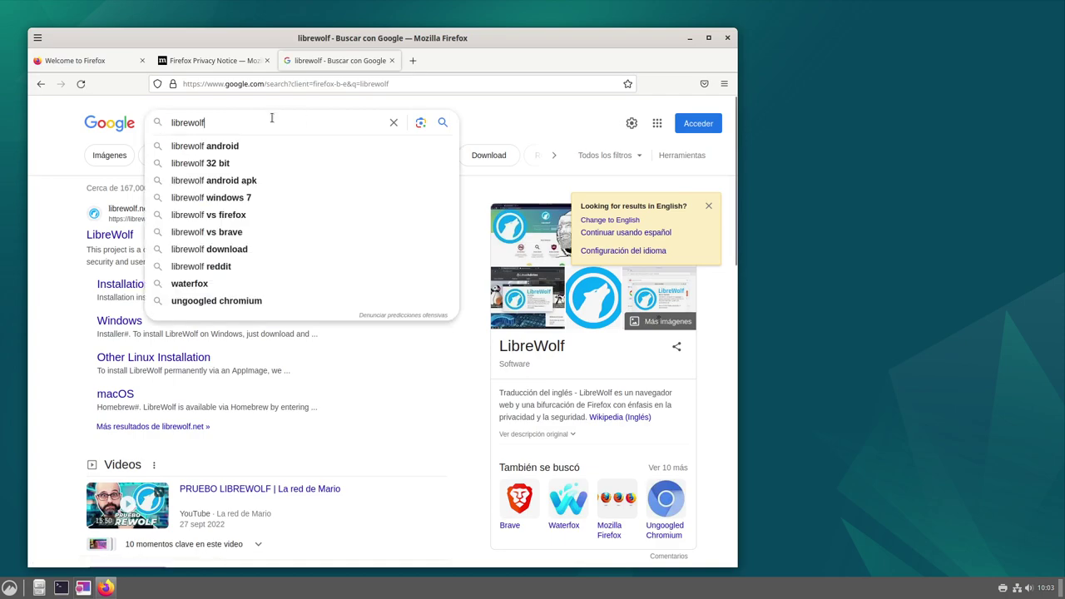
{"action": "type", "text": "water"}
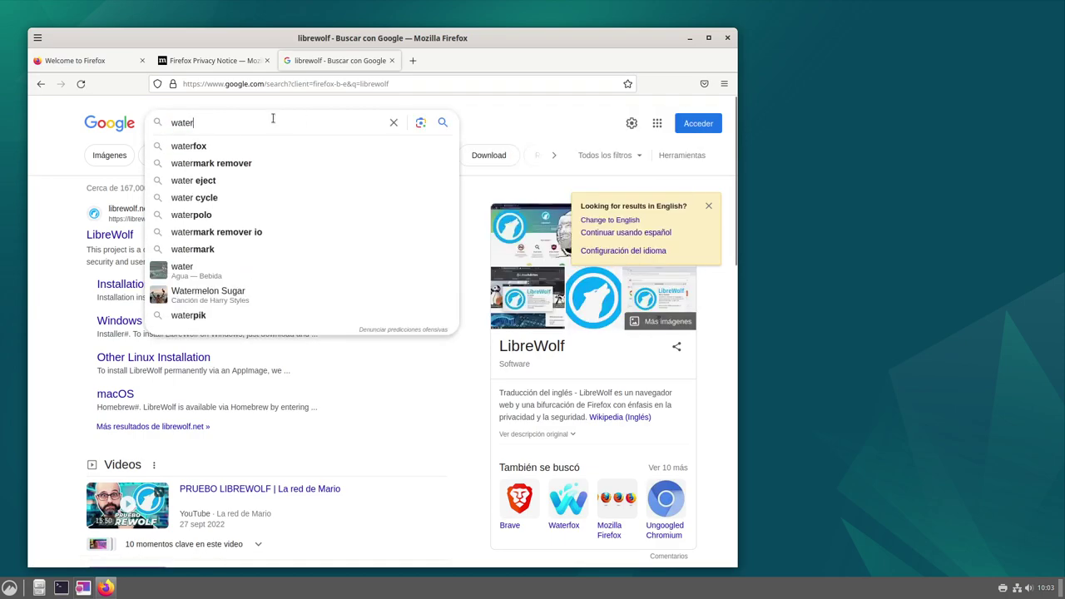
{"action": "type", "text": "fox"}
{"action": "key", "text": "Return"}
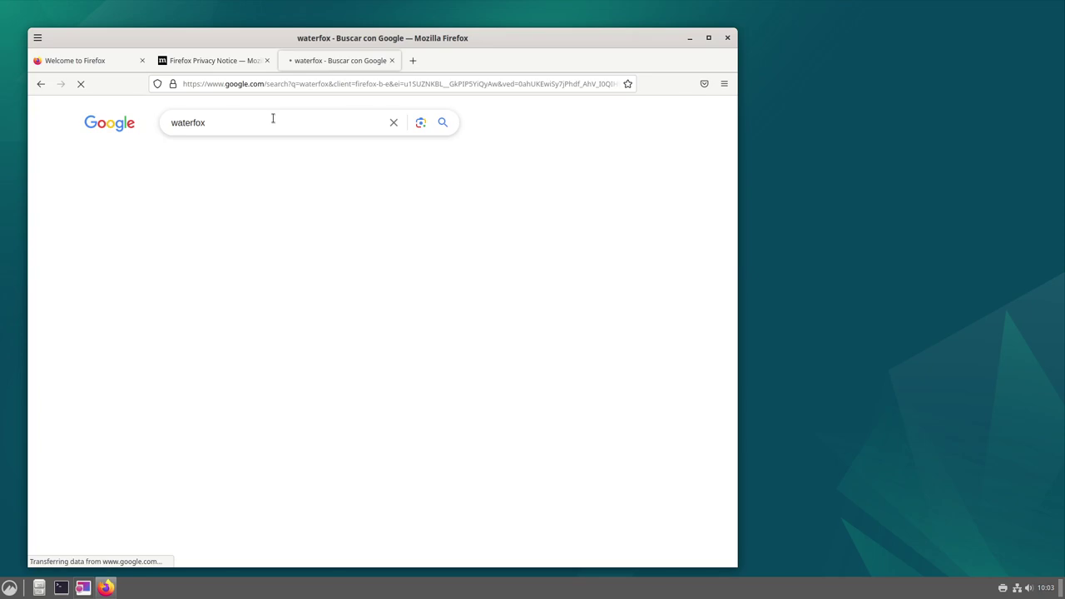